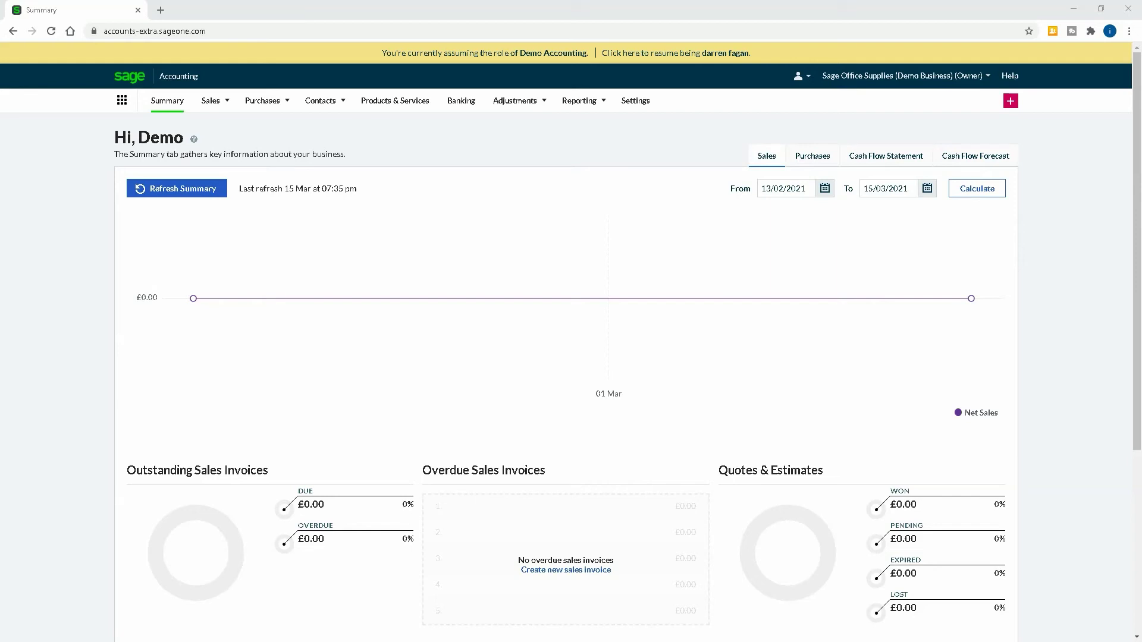
Review the CIS contractor and subcontractor registration (20.00% rate) and leave it unchanged.
left_click(637, 102)
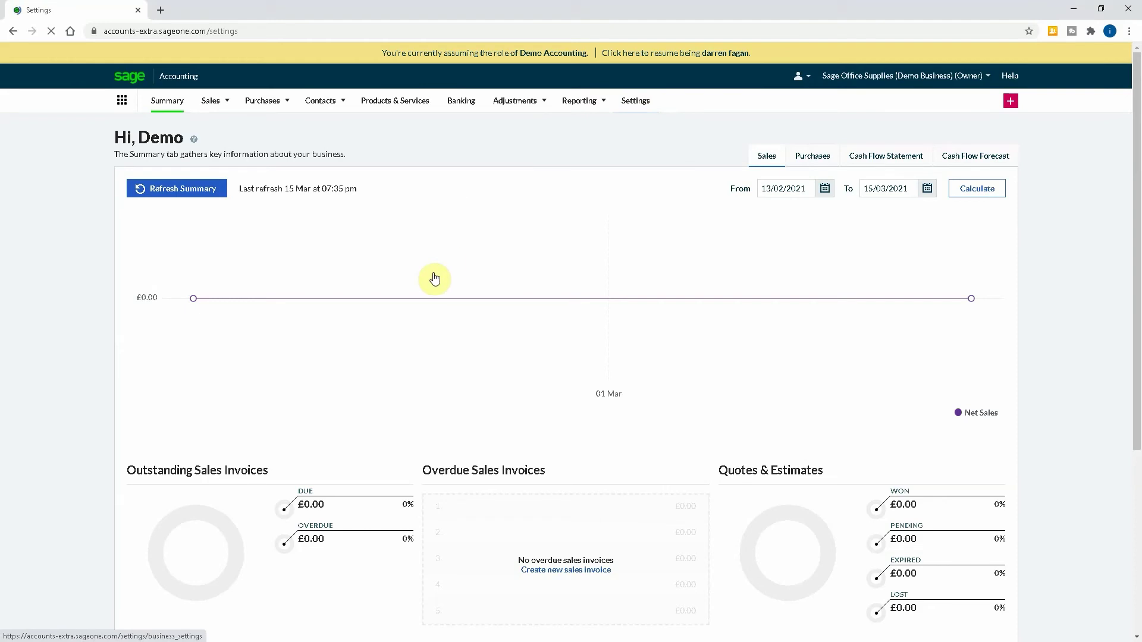
left_click(413, 464)
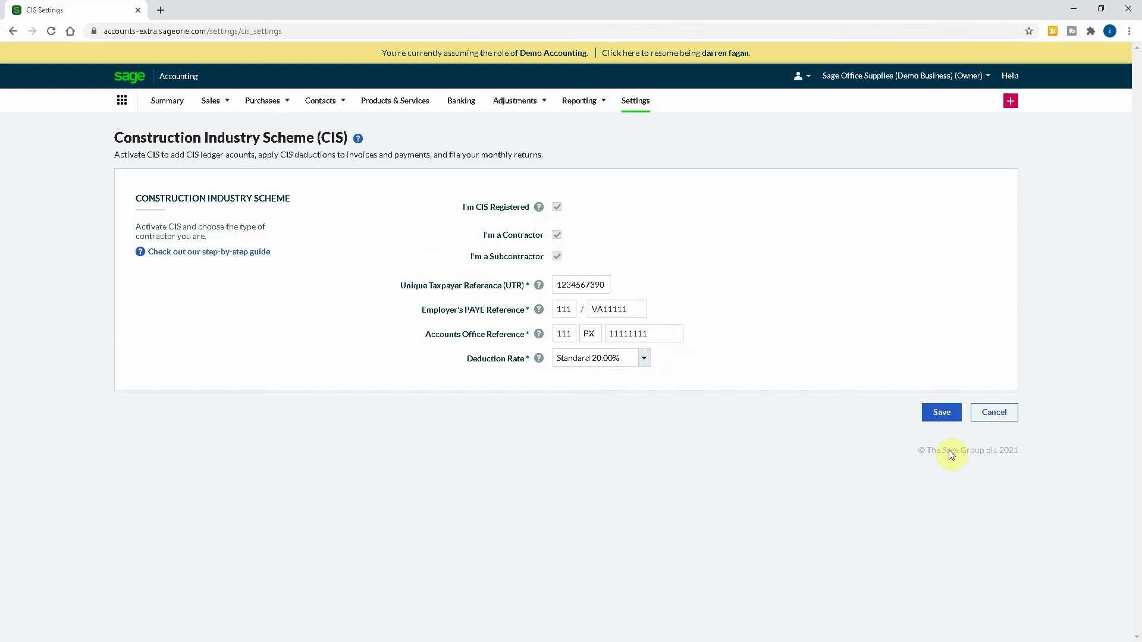
left_click(994, 412)
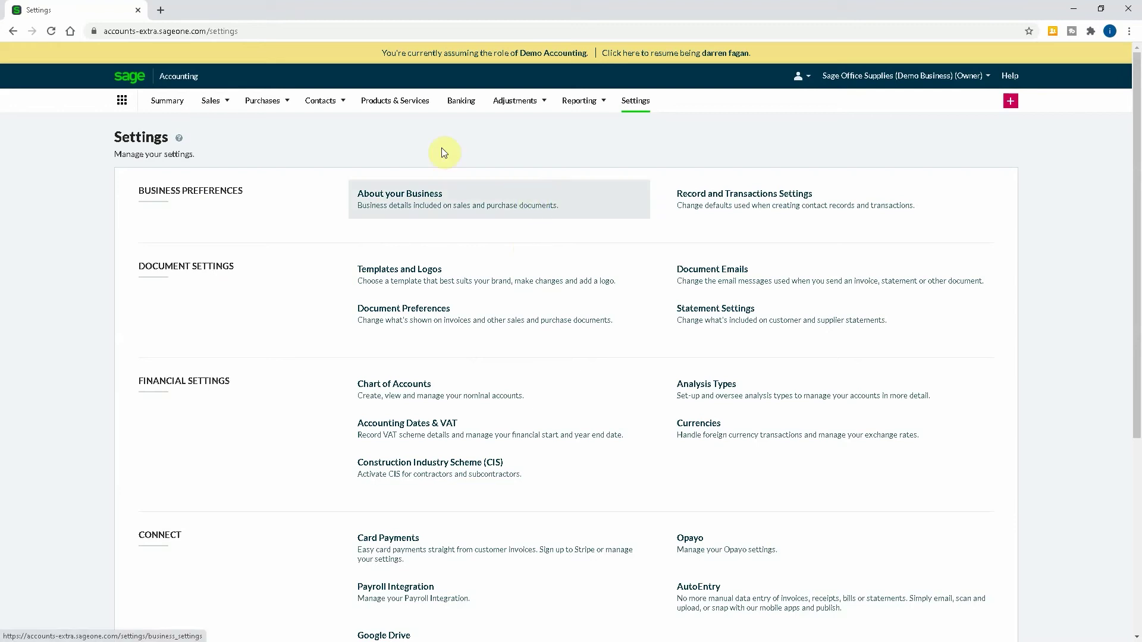
Start a new sales invoice with 'bobs construction' typed as the customer.
left_click(211, 100)
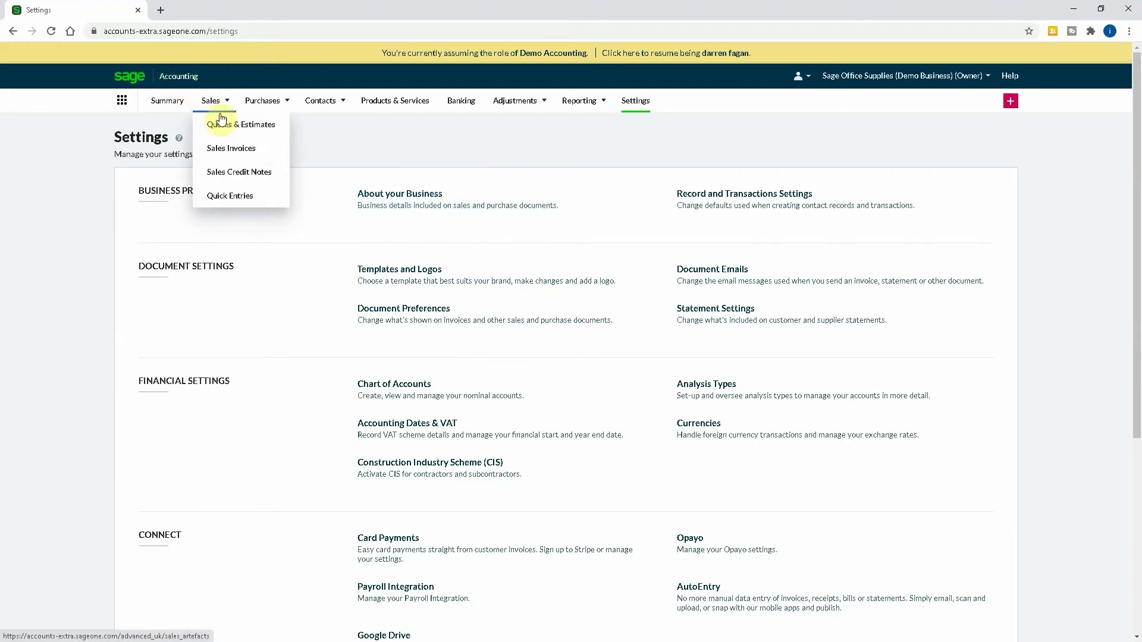
left_click(239, 153)
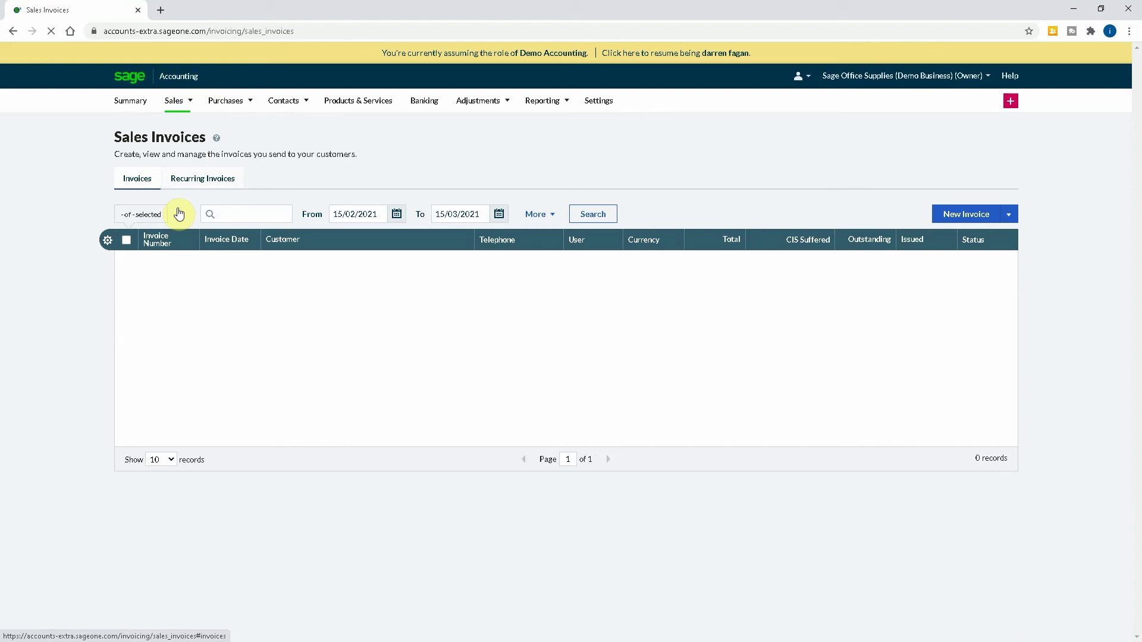
left_click(963, 213)
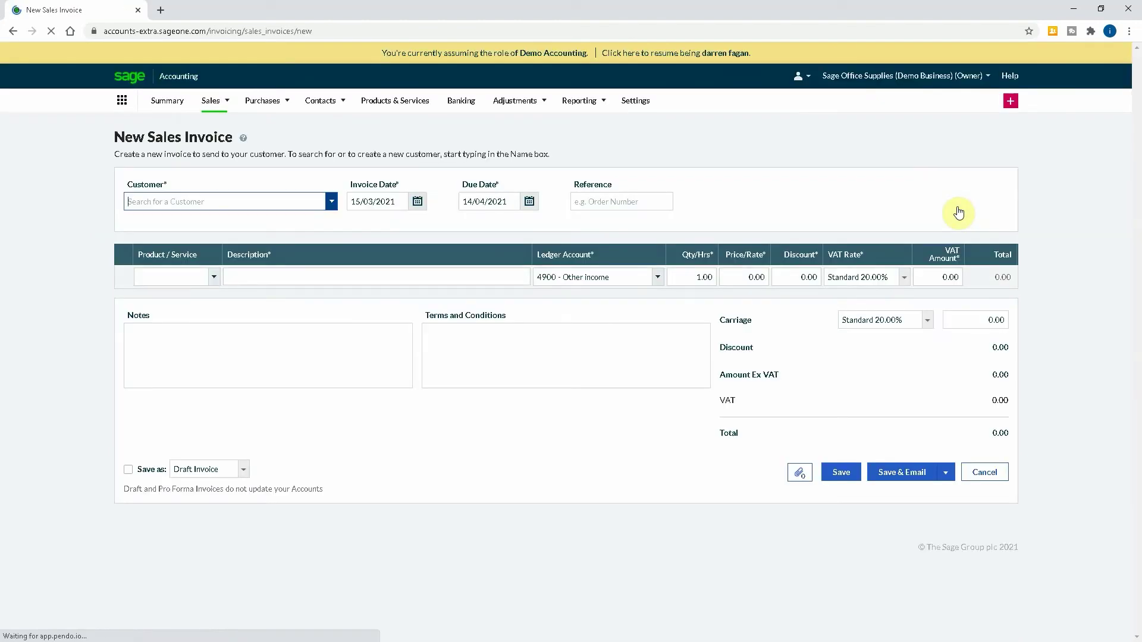
type("bob")
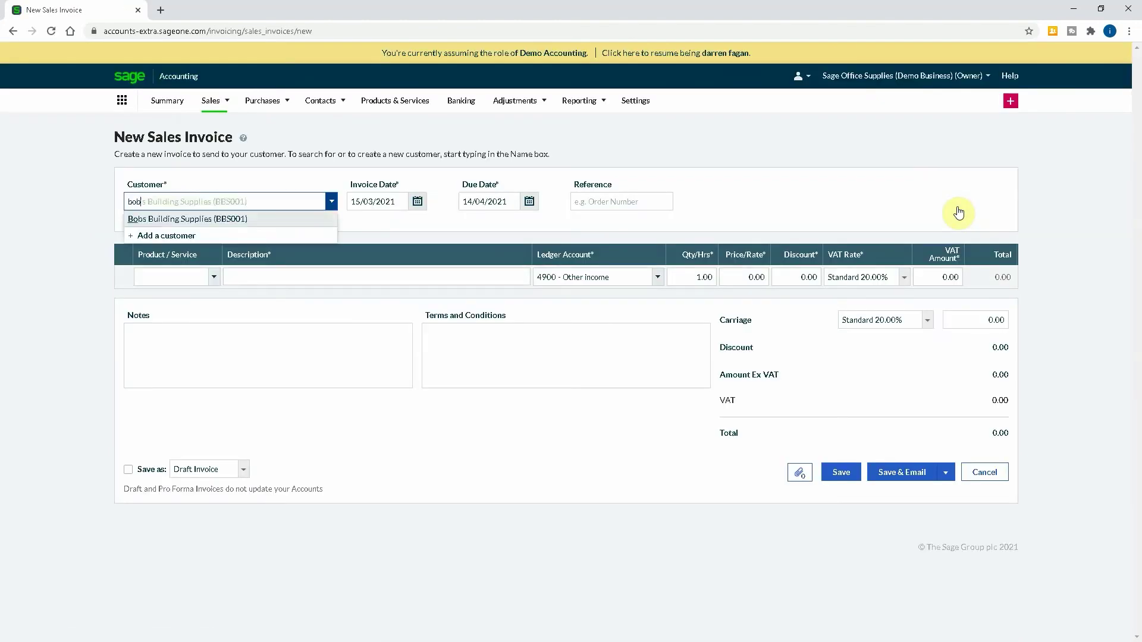
type("s construction")
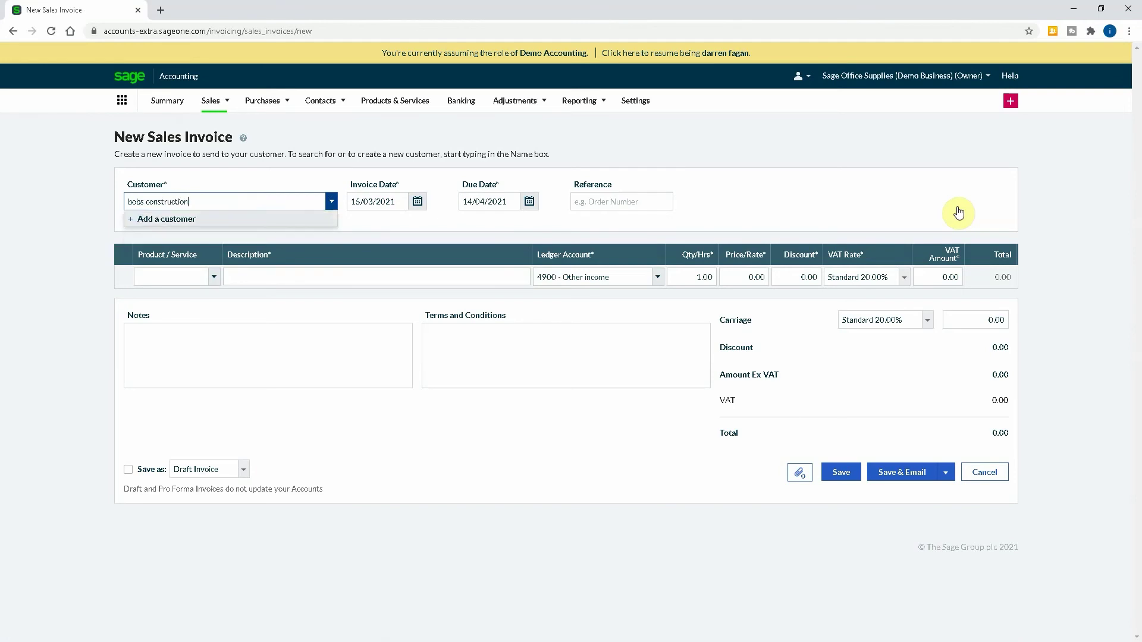
left_click(164, 219)
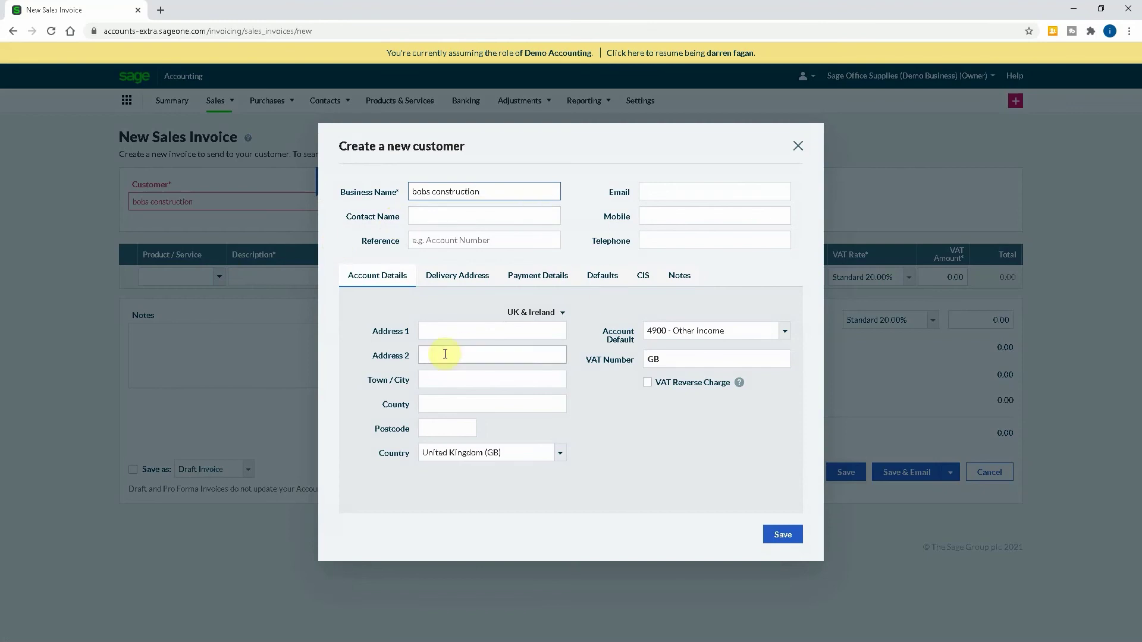
left_click(442, 332)
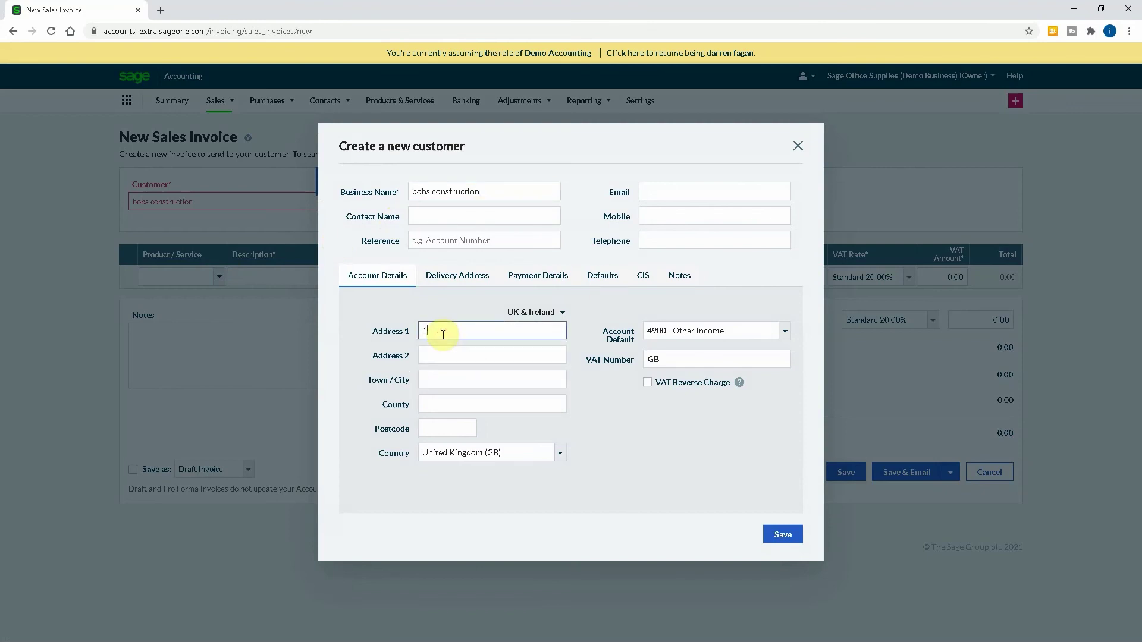
key("Tab")
key("Tab")
type("Barnet")
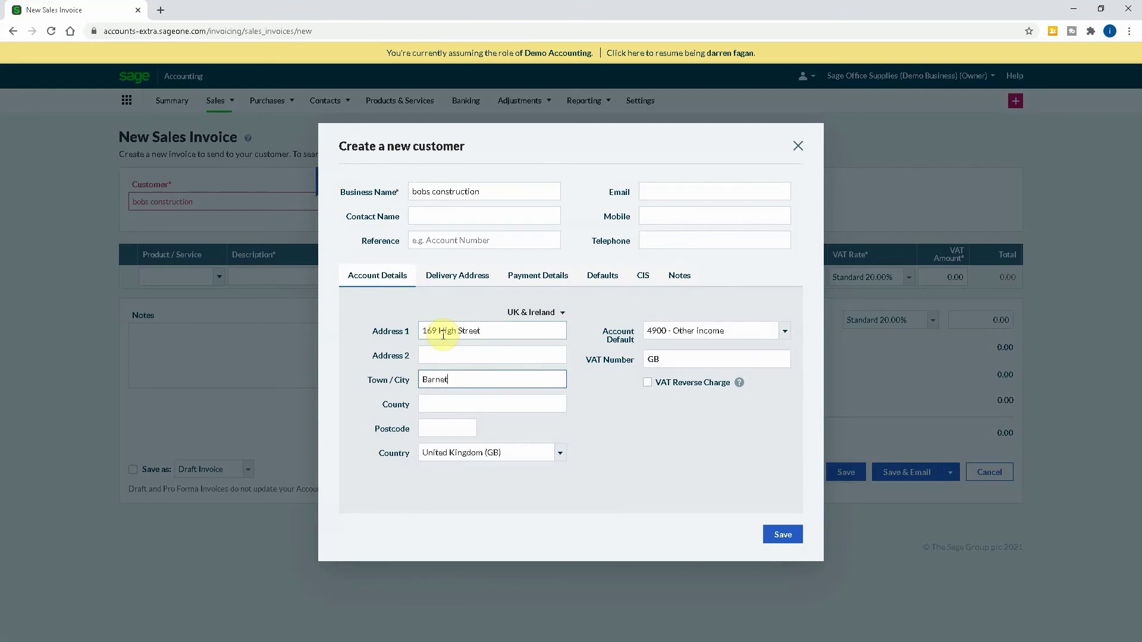
key("Tab")
type("Herts")
key("Tab")
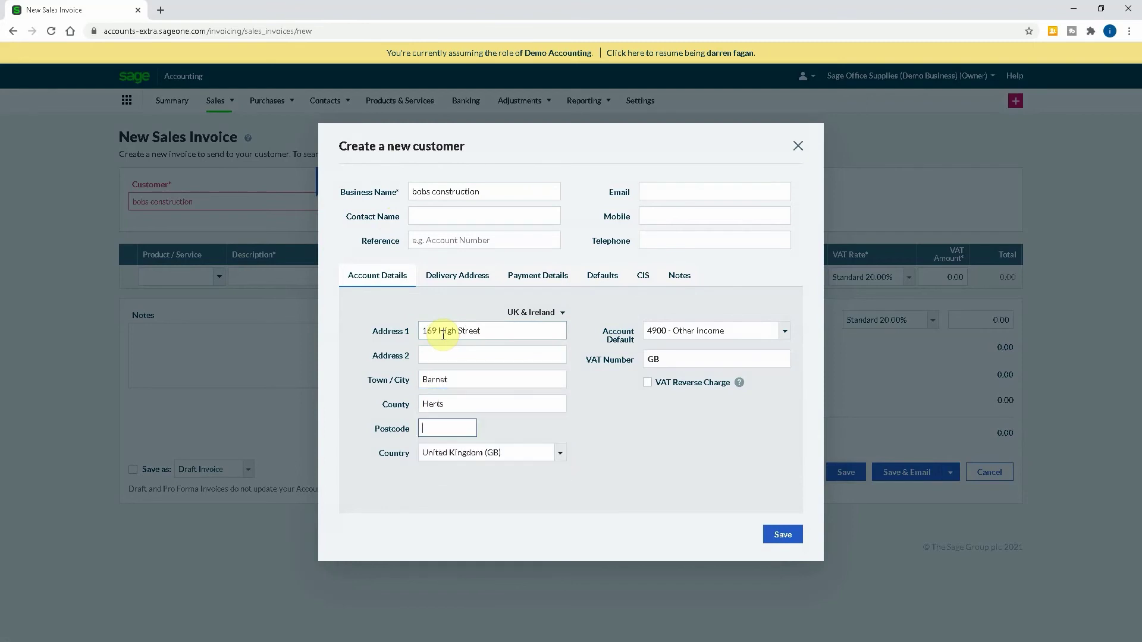
type("EN5 5SU")
key("Tab")
Enter 4911 as the customer's default ledger account.
left_click(682, 500)
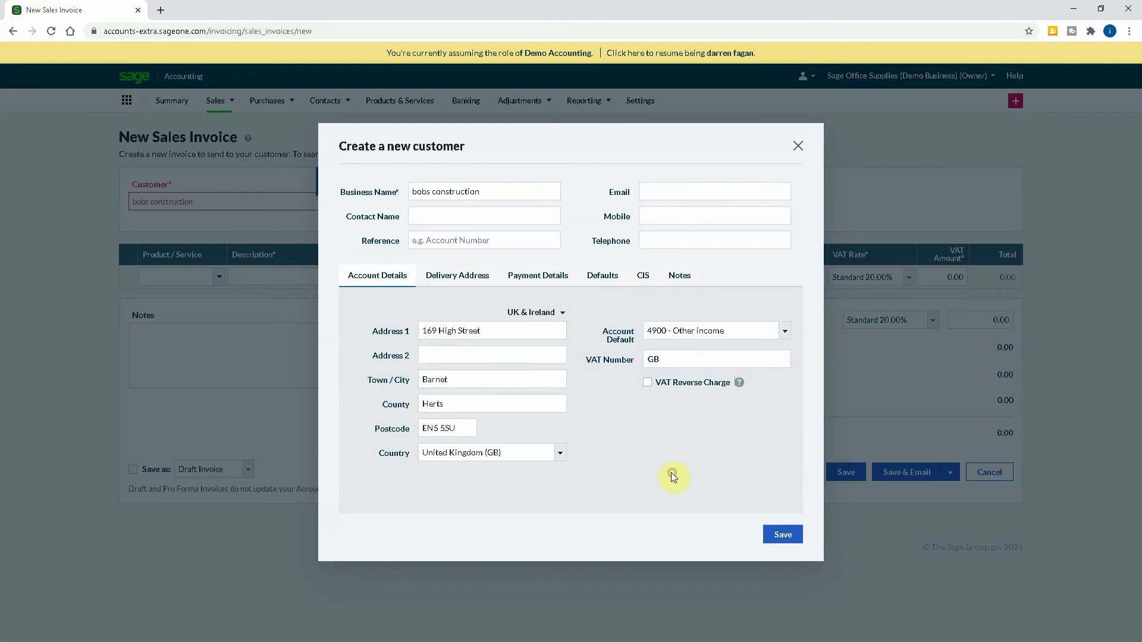
left_click(688, 327)
type("4")
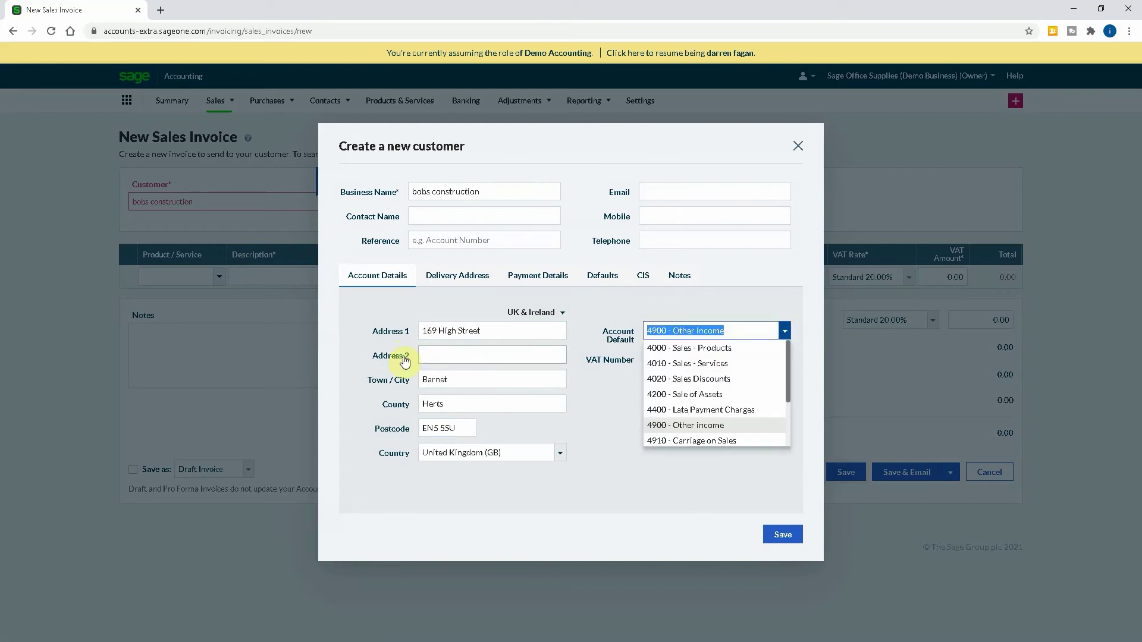
type("911")
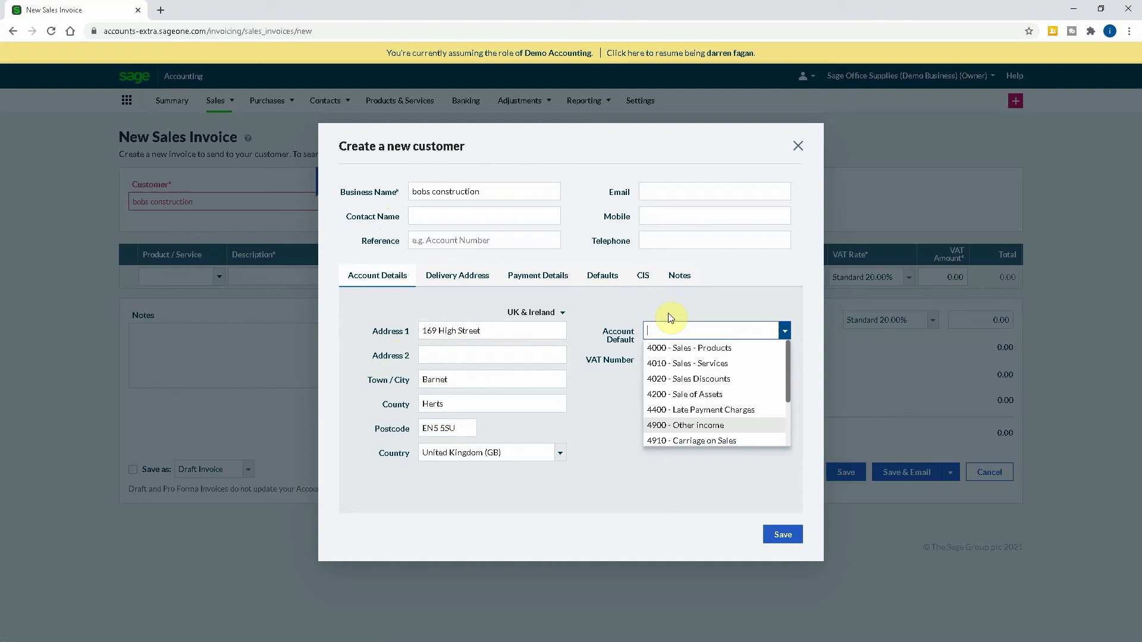
Mark the customer as CIS registered and set Account Default to 4911 - CIS Labour.
left_click(643, 277)
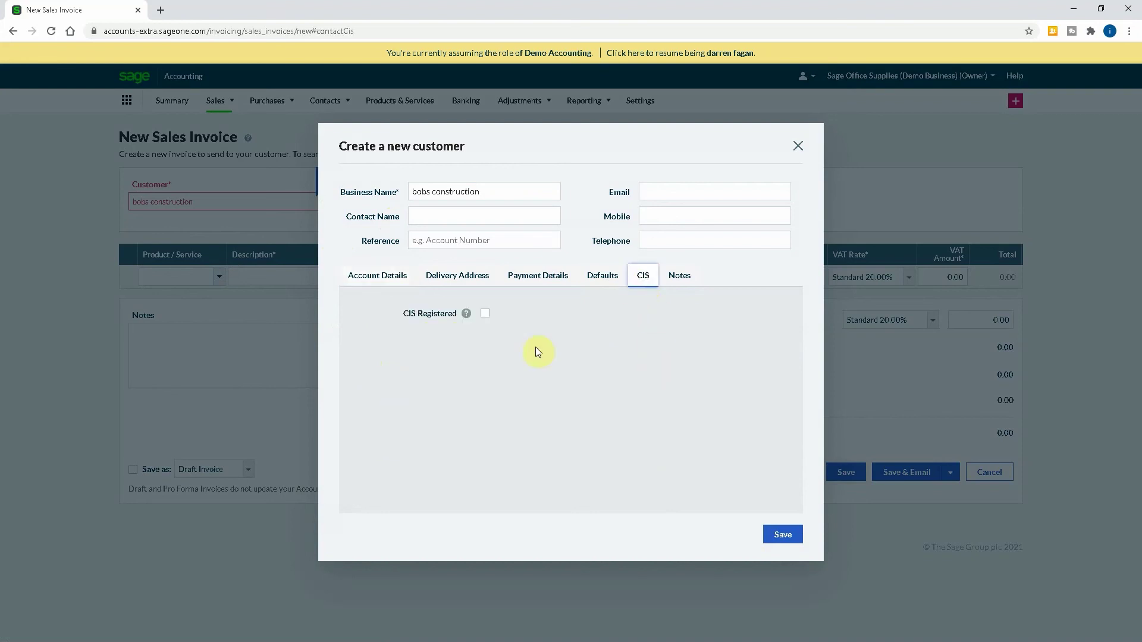
left_click(486, 315)
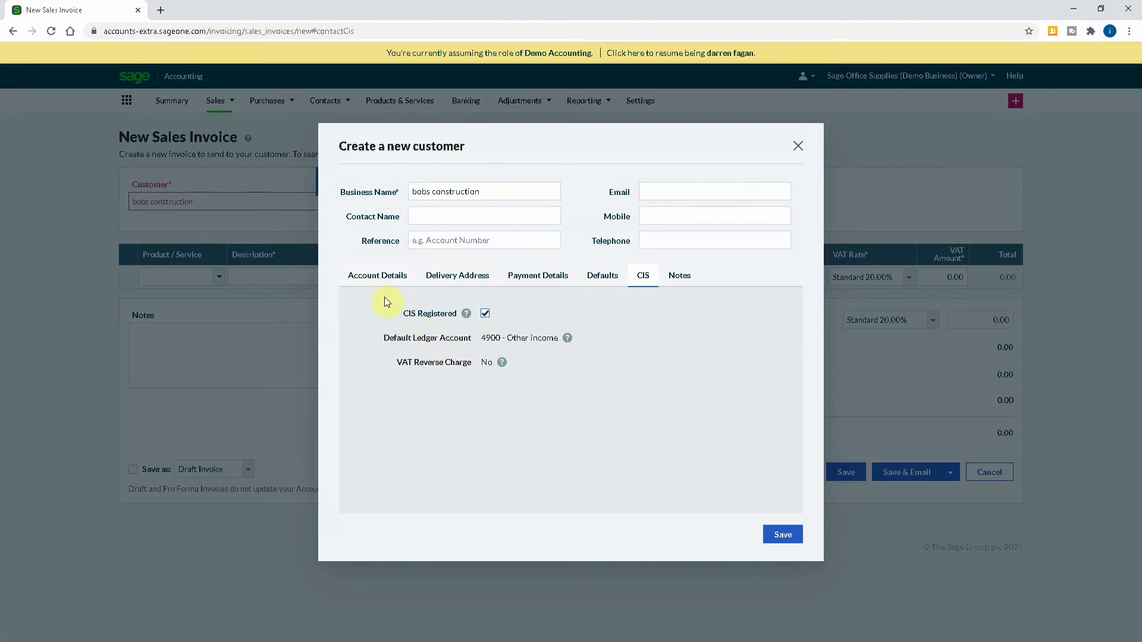
left_click(381, 277)
left_click_drag(648, 331, 526, 327)
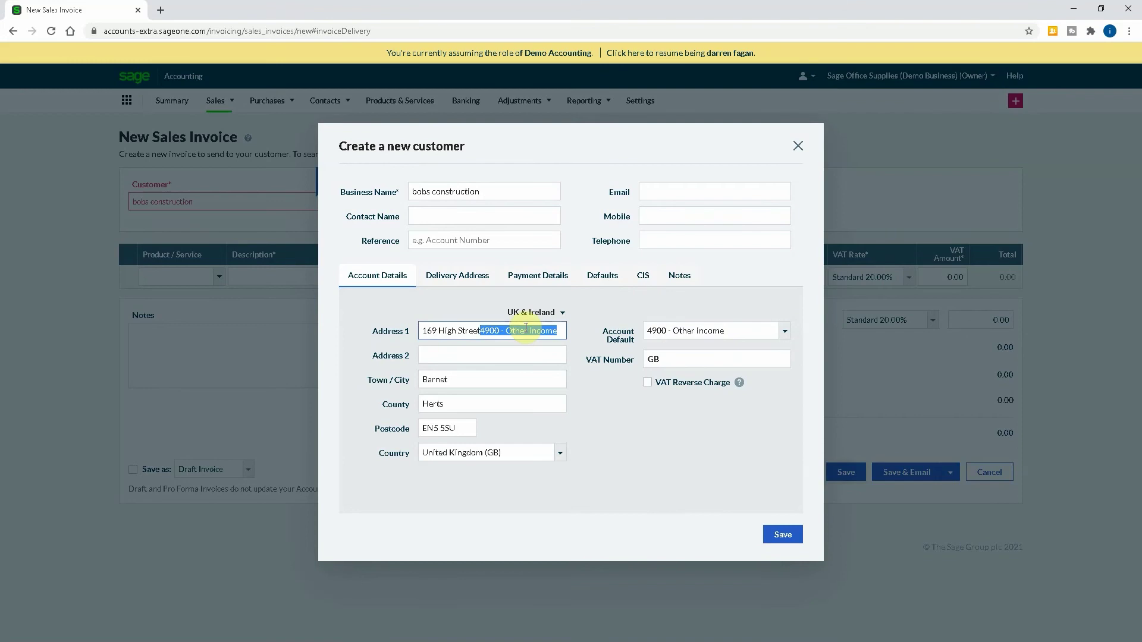
left_click(785, 330)
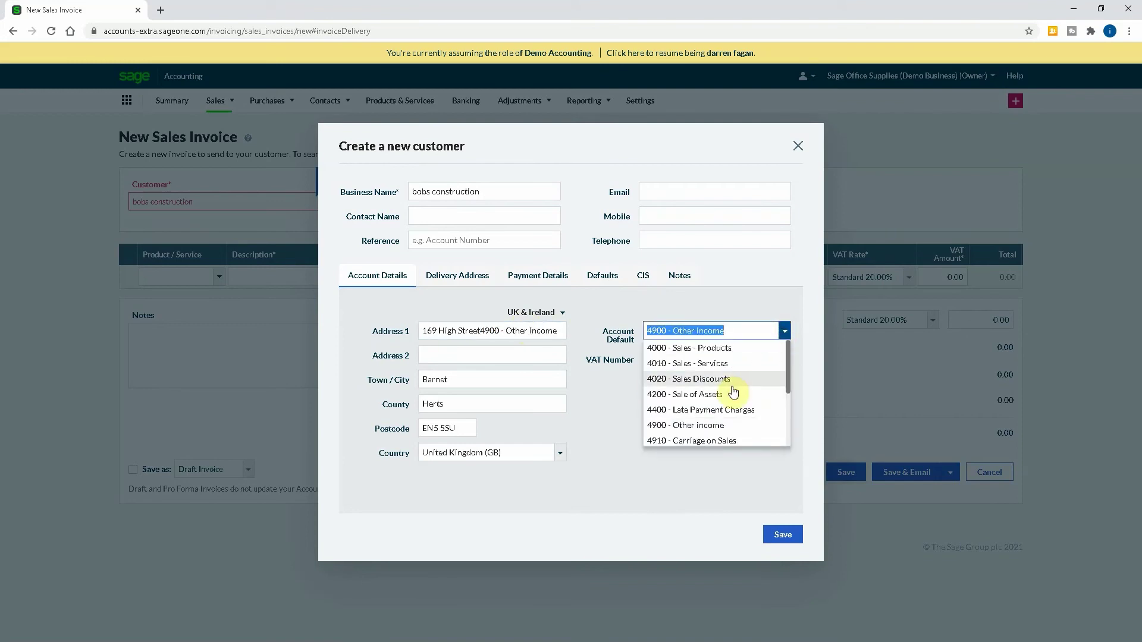
scroll(734, 399, "down", 1)
left_click(717, 396)
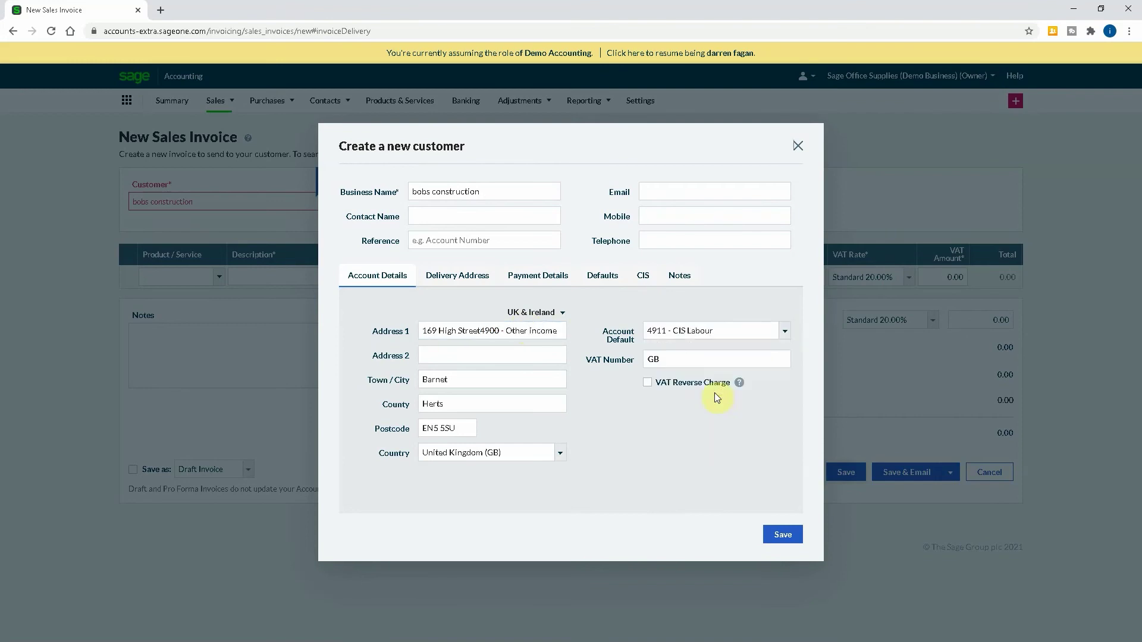
left_click_drag(477, 331, 556, 332)
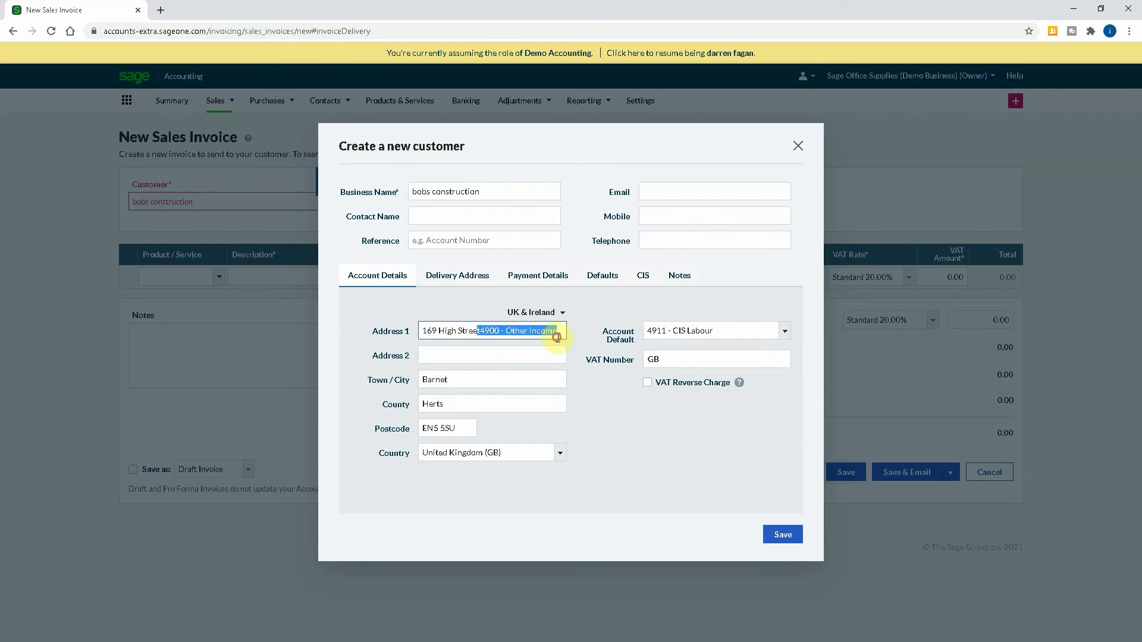
left_click(556, 337)
key("BackSpace")
key("BackSpace")
key("BackSpace")
key("BackSpace")
key("BackSpace")
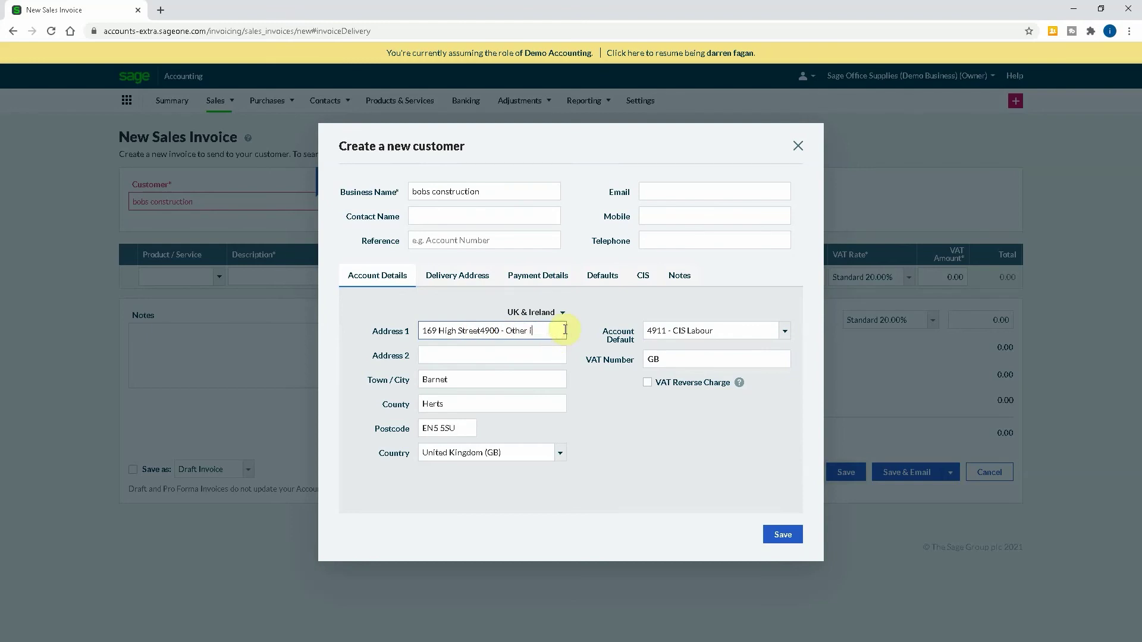
key("BackSpace")
key("BackSpace")
key("BackSpace")
key("BackSpace")
key("BackSpace")
key("BackSpace")
key("BackSpace")
key("BackSpace")
key("BackSpace")
key("Tab")
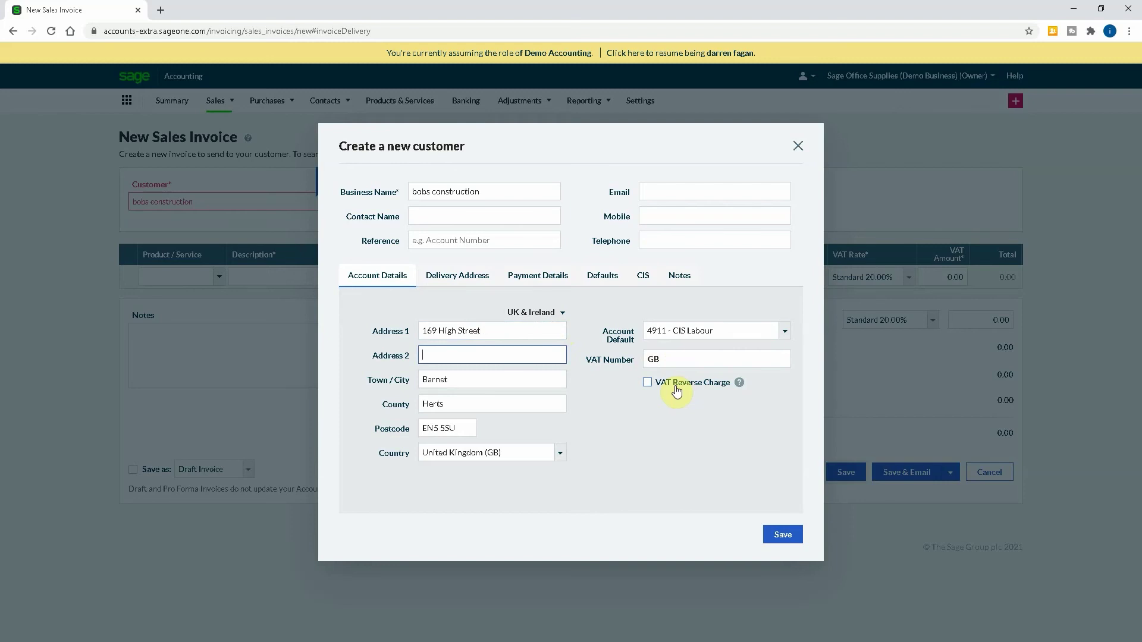
Apply VAT reverse charge and enter the customer's VAT number.
left_click(677, 391)
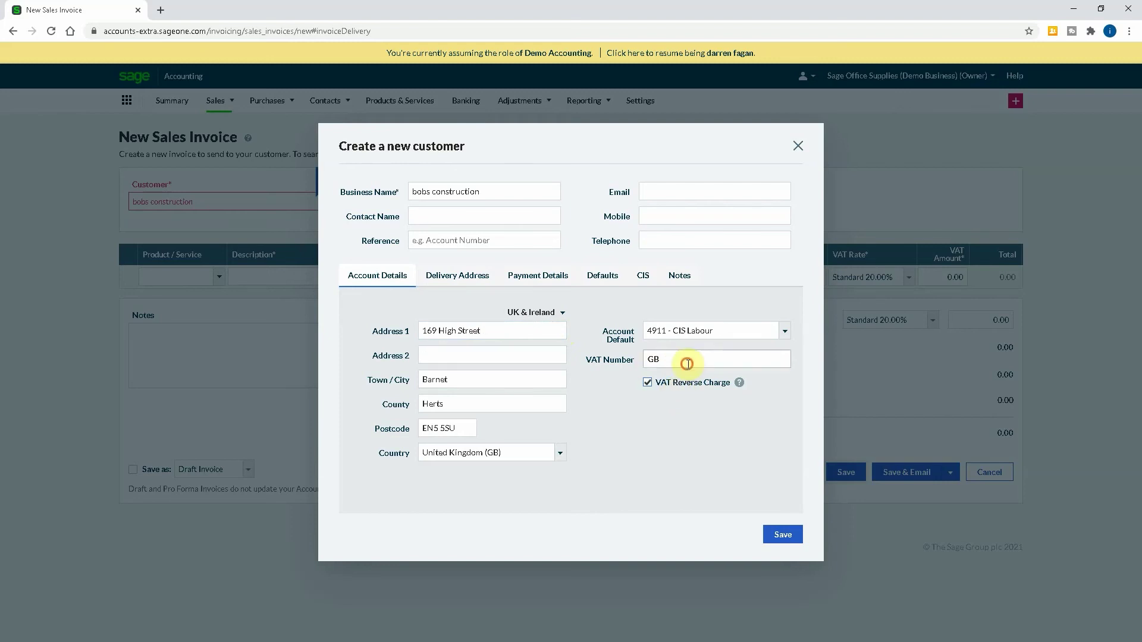
left_click(681, 362)
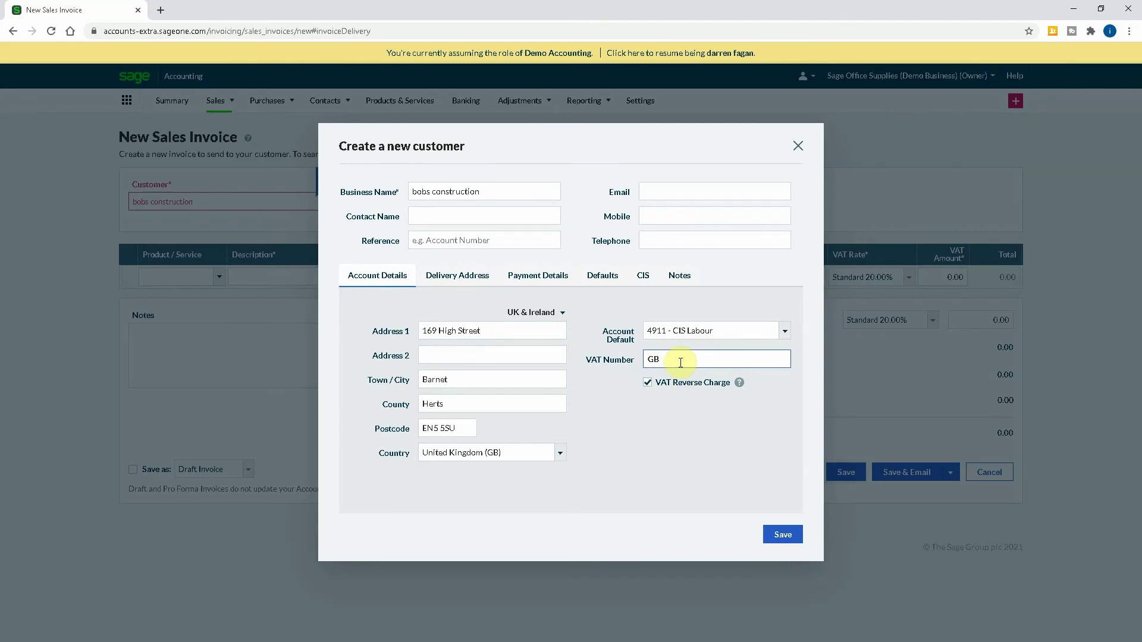
type("123456789")
Save the new customer onto the invoice and add a CIS LAbour product line.
left_click(765, 539)
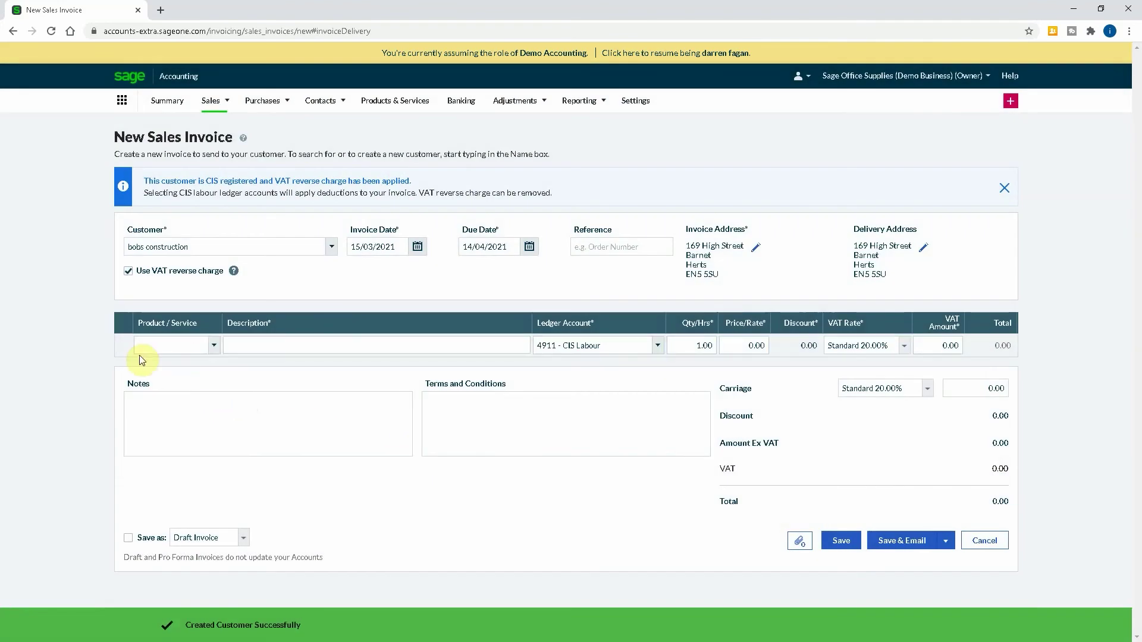
left_click(214, 346)
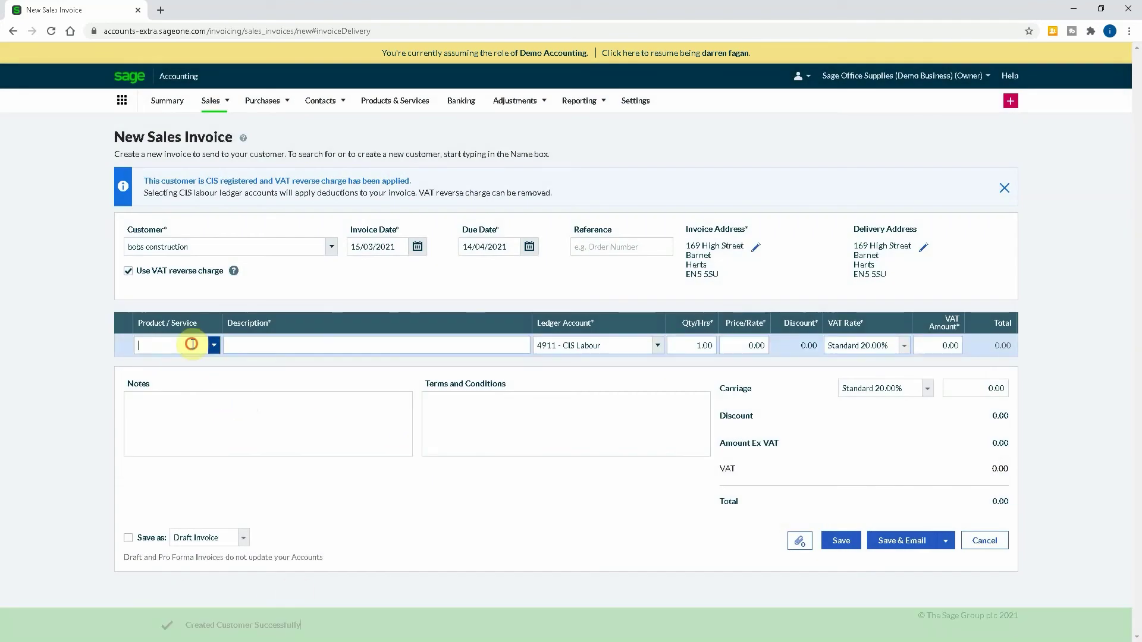
type("cis")
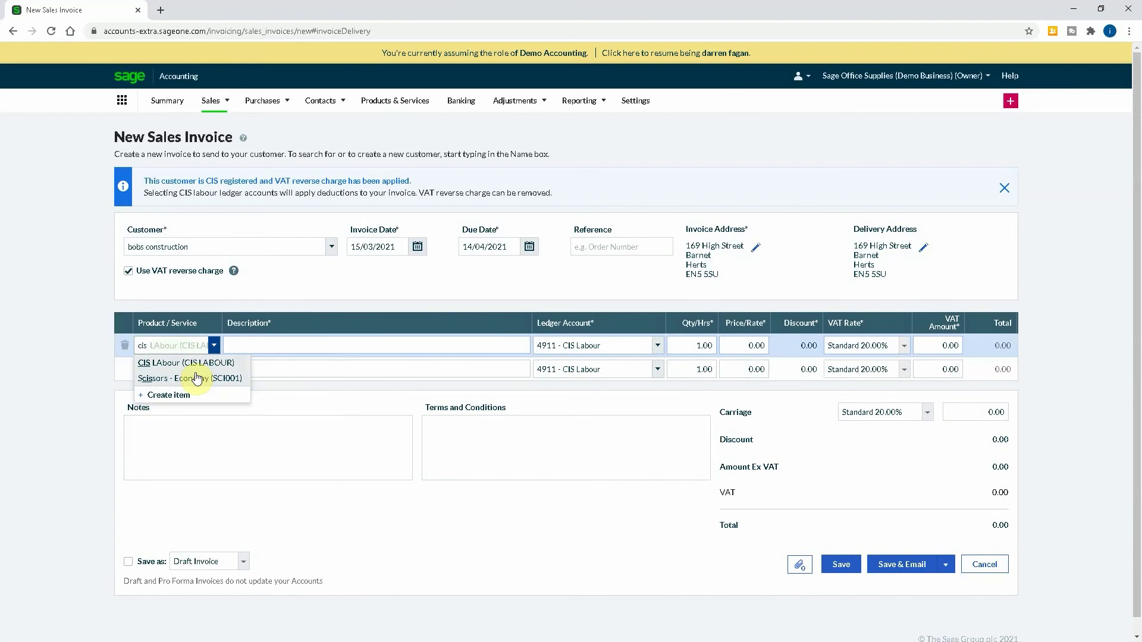
left_click(184, 363)
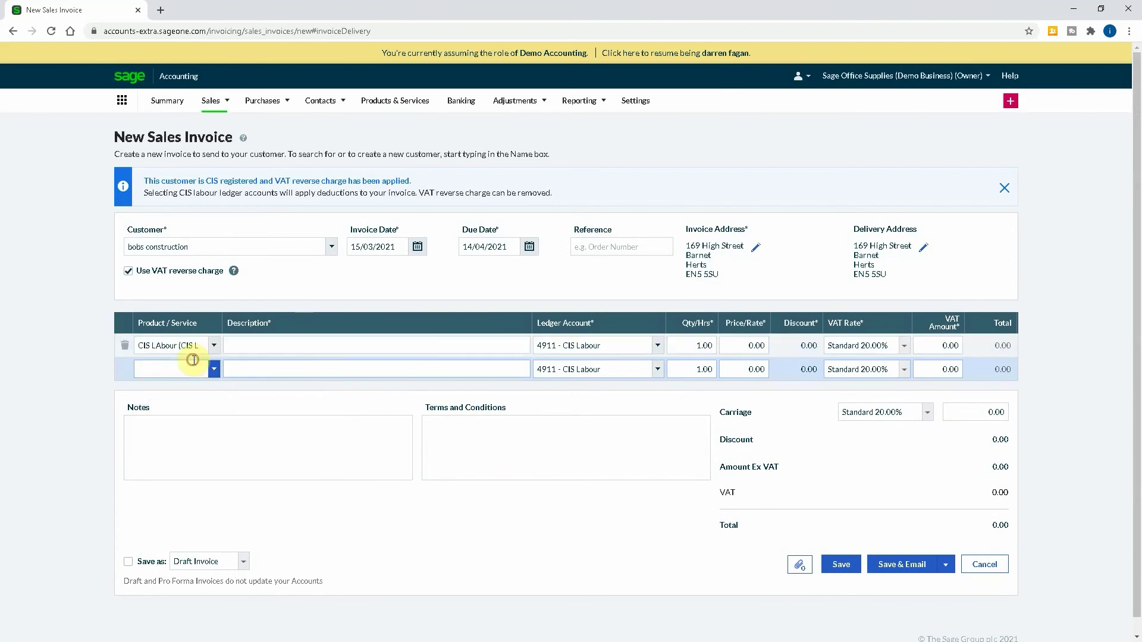
Price the CIS LAbour line at 1,000.00 and search ledger account 4911.
left_click(691, 345)
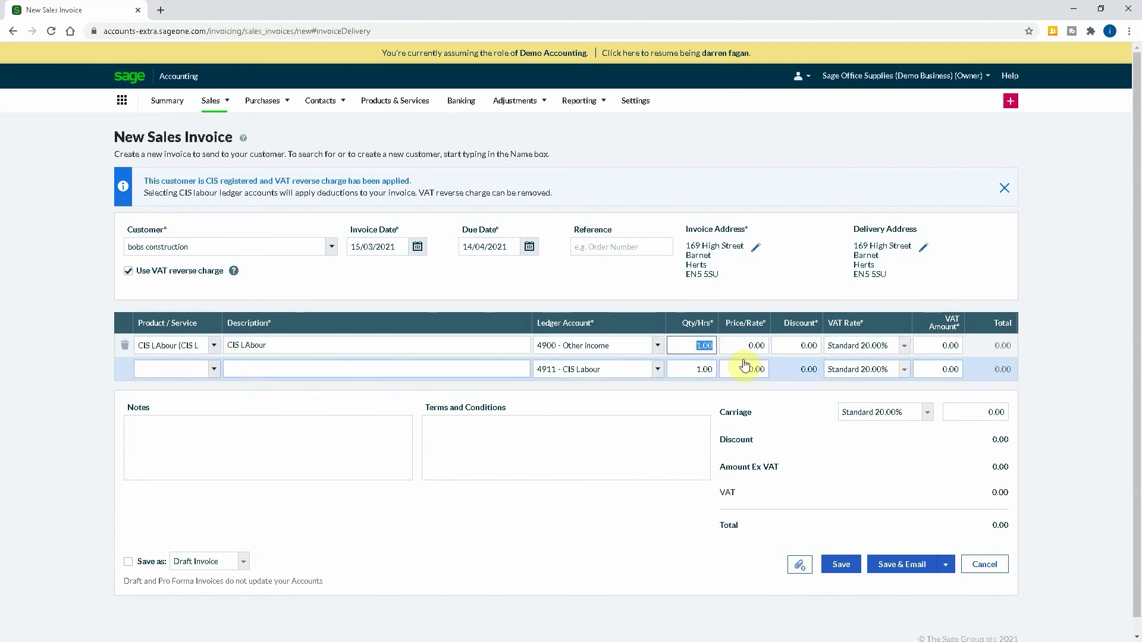
key("Tab")
type("1000.0")
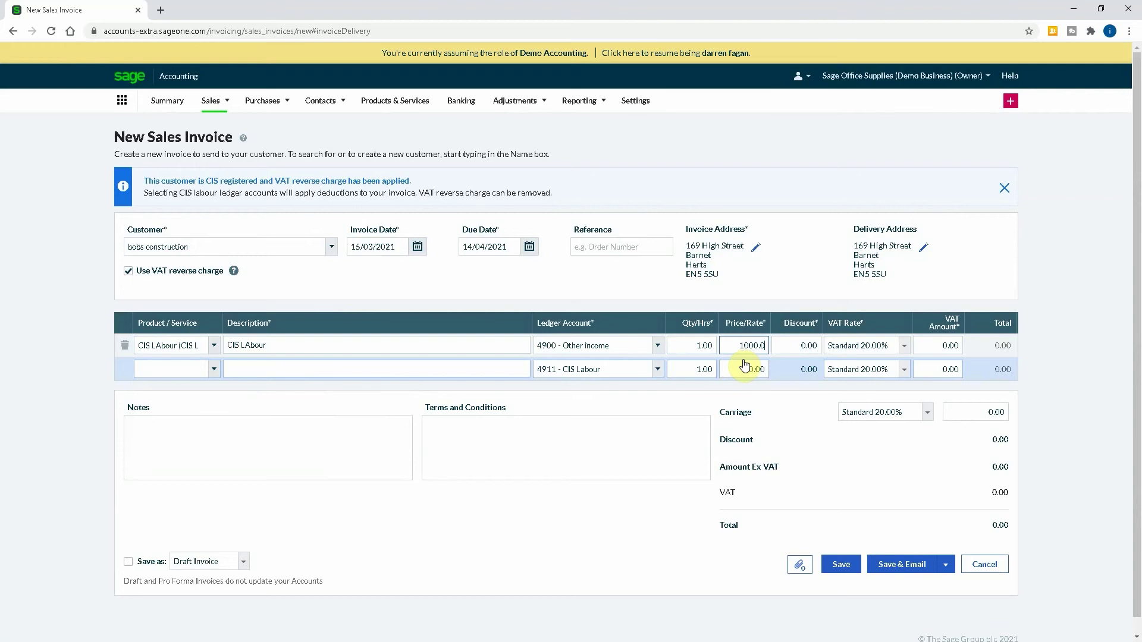
key("Tab")
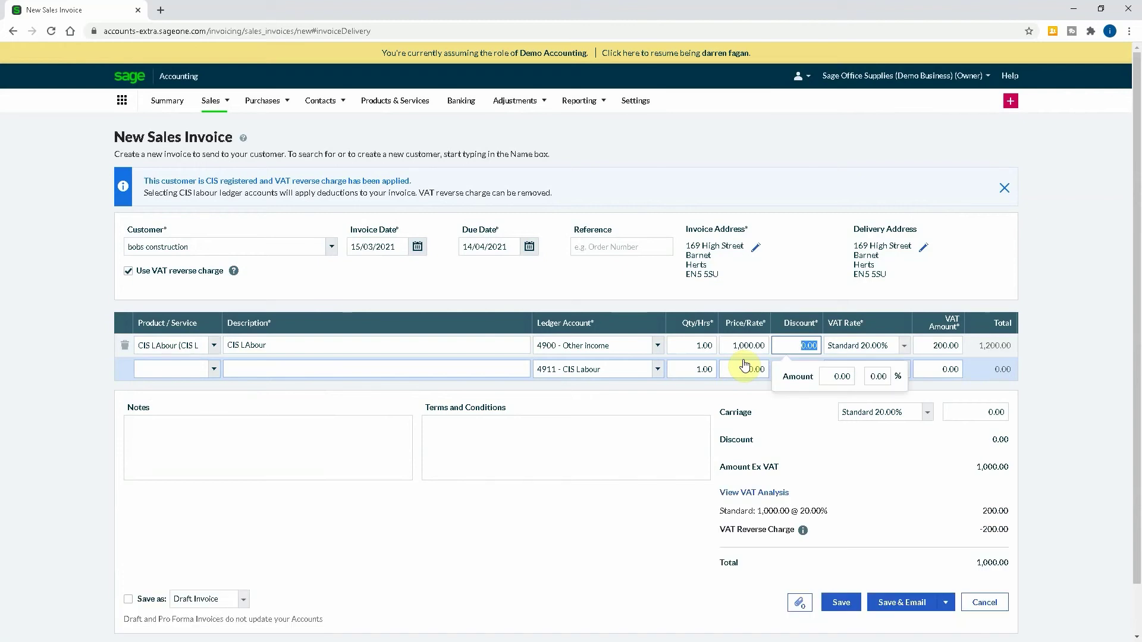
left_click(630, 344)
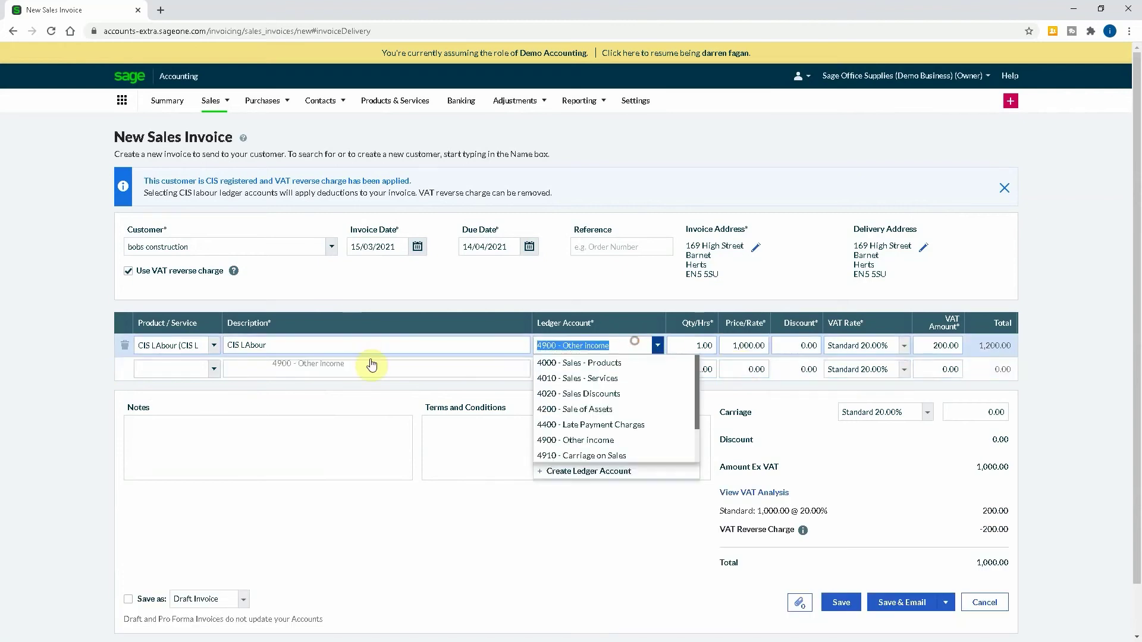
type("4911")
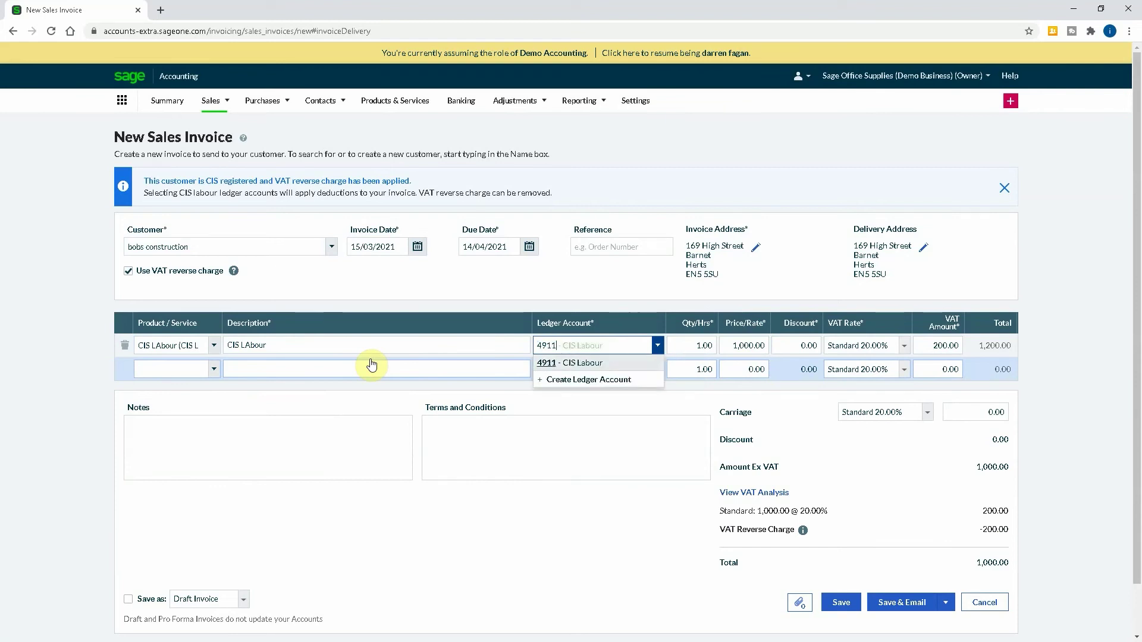
Post the line to 4911 - CIS Labour and check the -200.00 CIS deduction leaving 800.00.
left_click(584, 363)
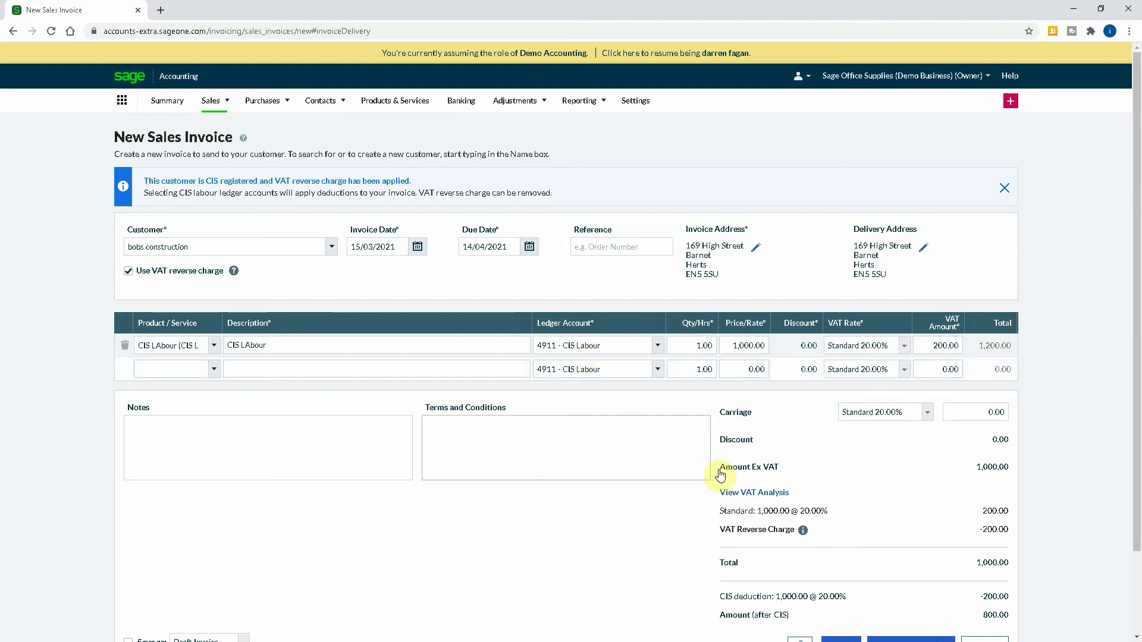
scroll(770, 440, "down", 2)
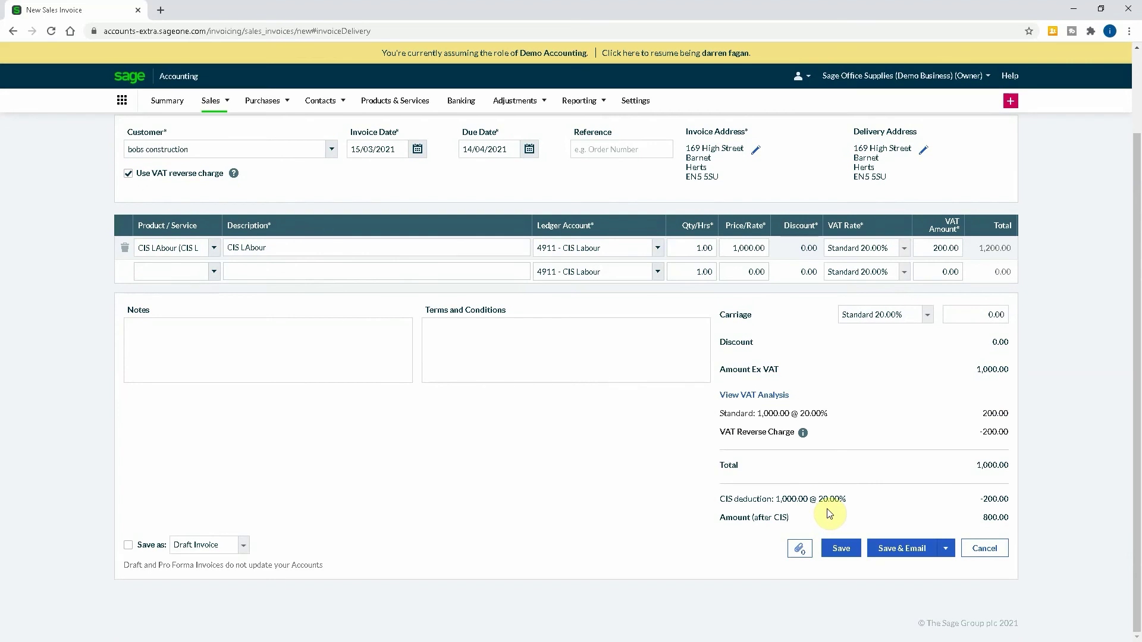
Save the bobs construction invoice using Save & New.
left_click(947, 552)
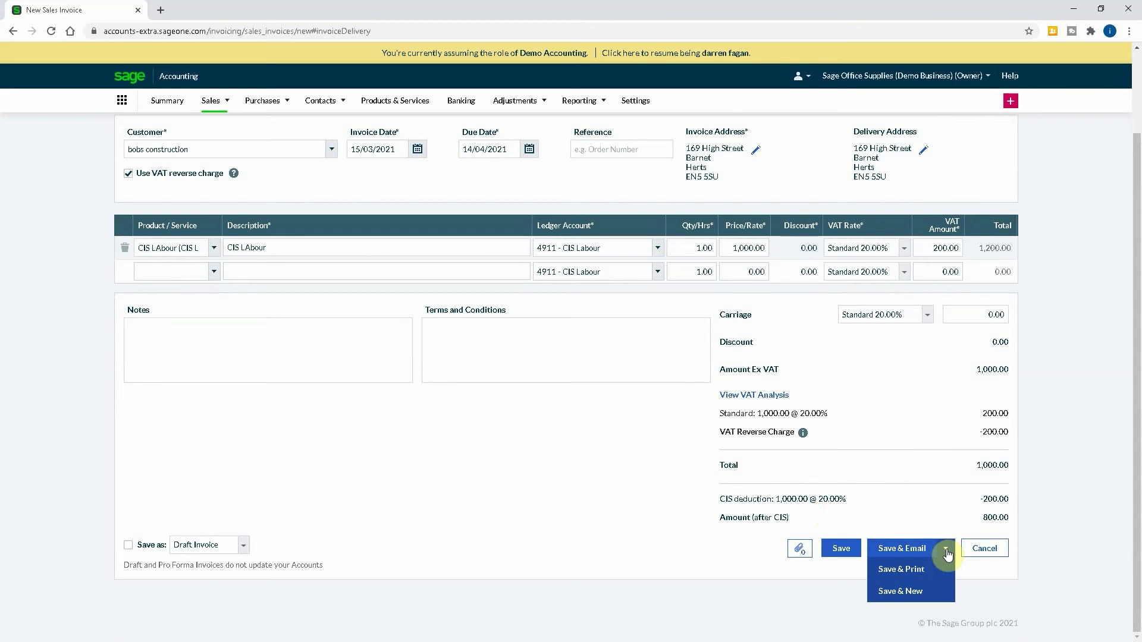
left_click(912, 593)
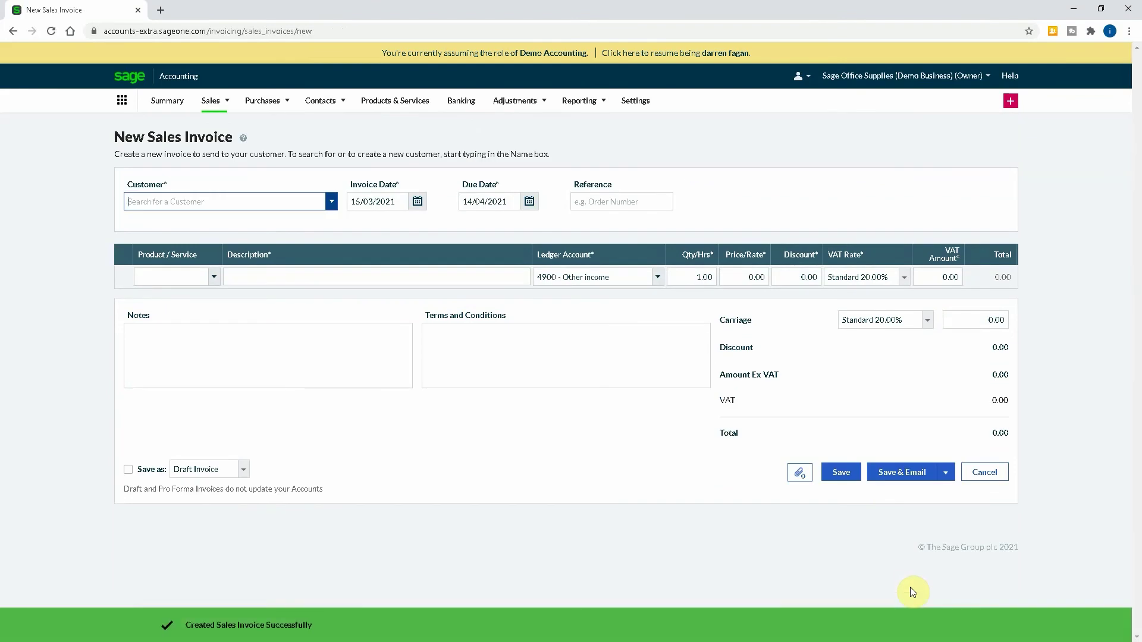
Open Sales Invoices to see SI-1 with 200.00 CIS suffered and 800.00 outstanding.
left_click(208, 104)
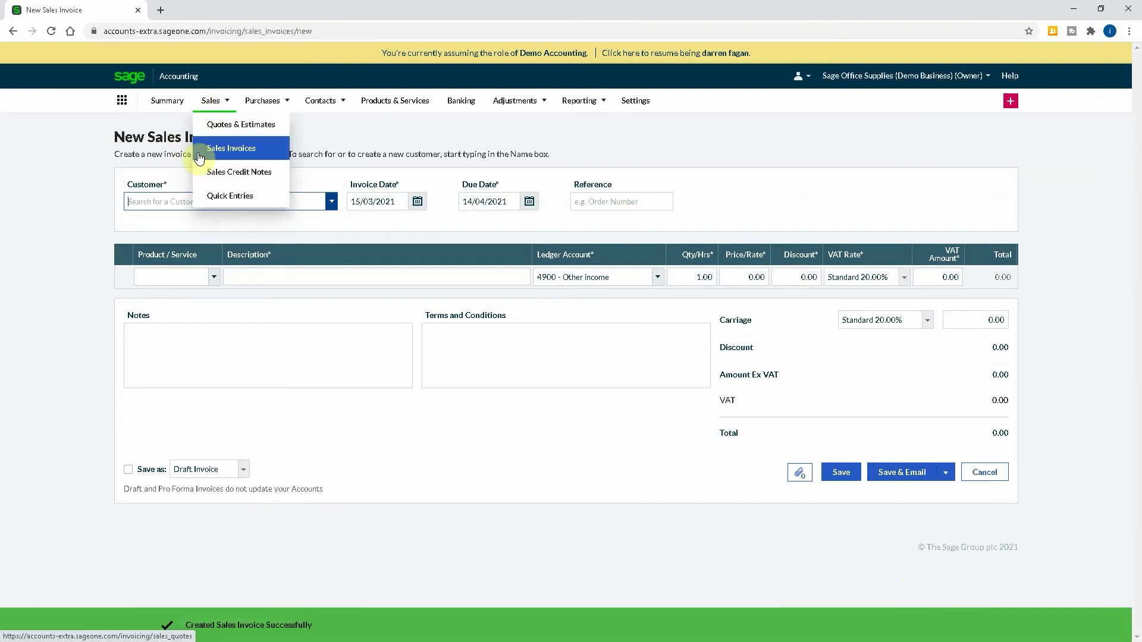
left_click(200, 158)
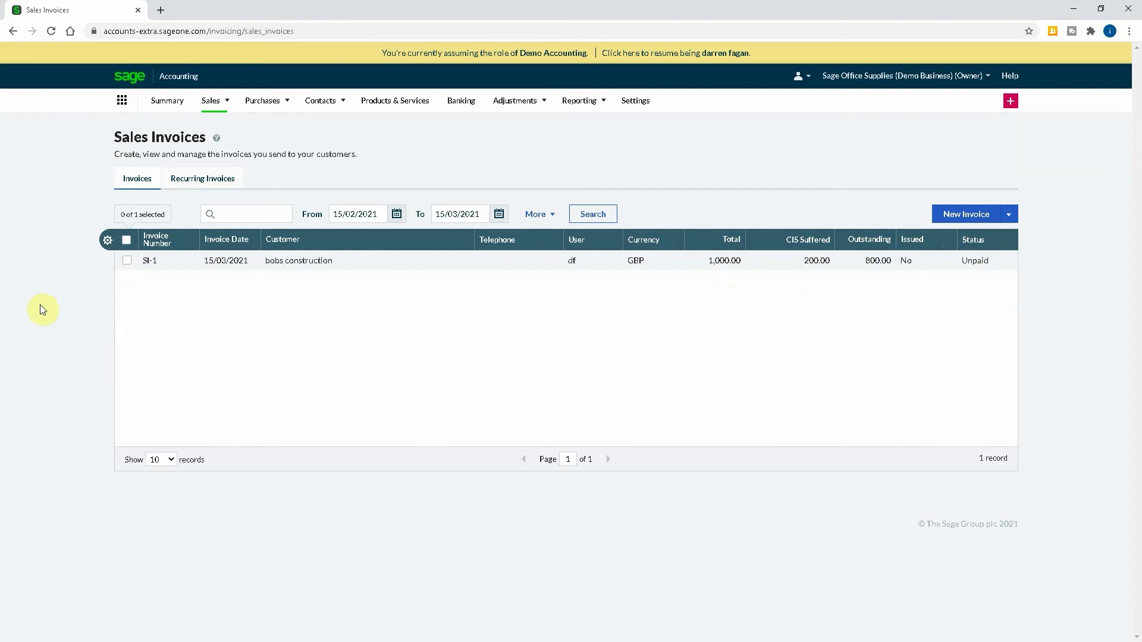
Start a new purchase invoice and search for supplier daves construction.
mouse_move(281, 107)
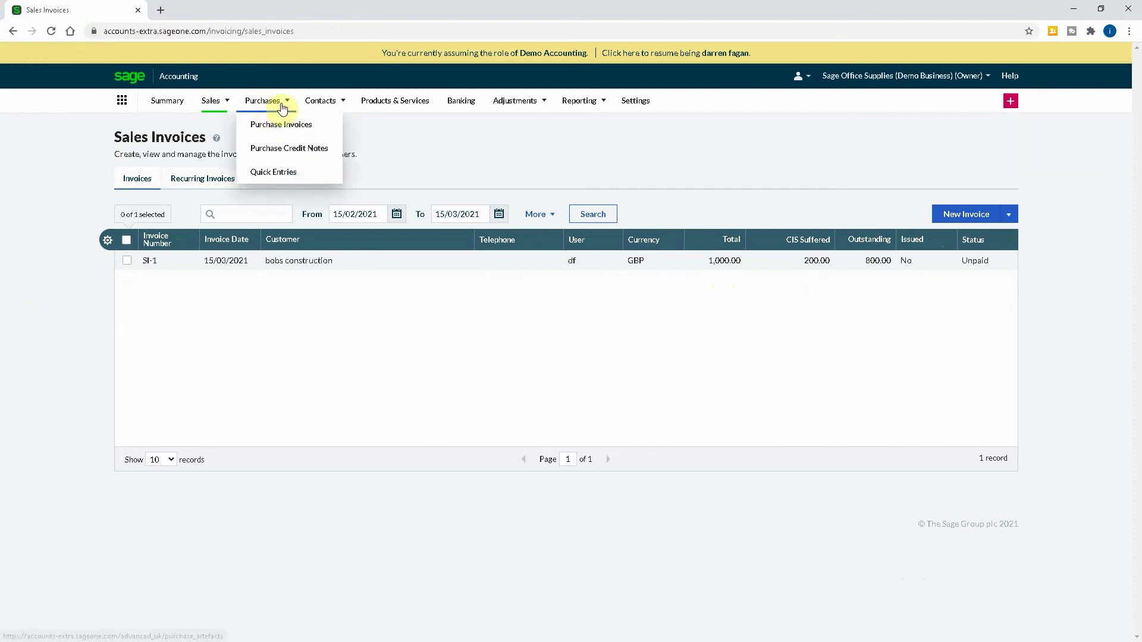
left_click(288, 128)
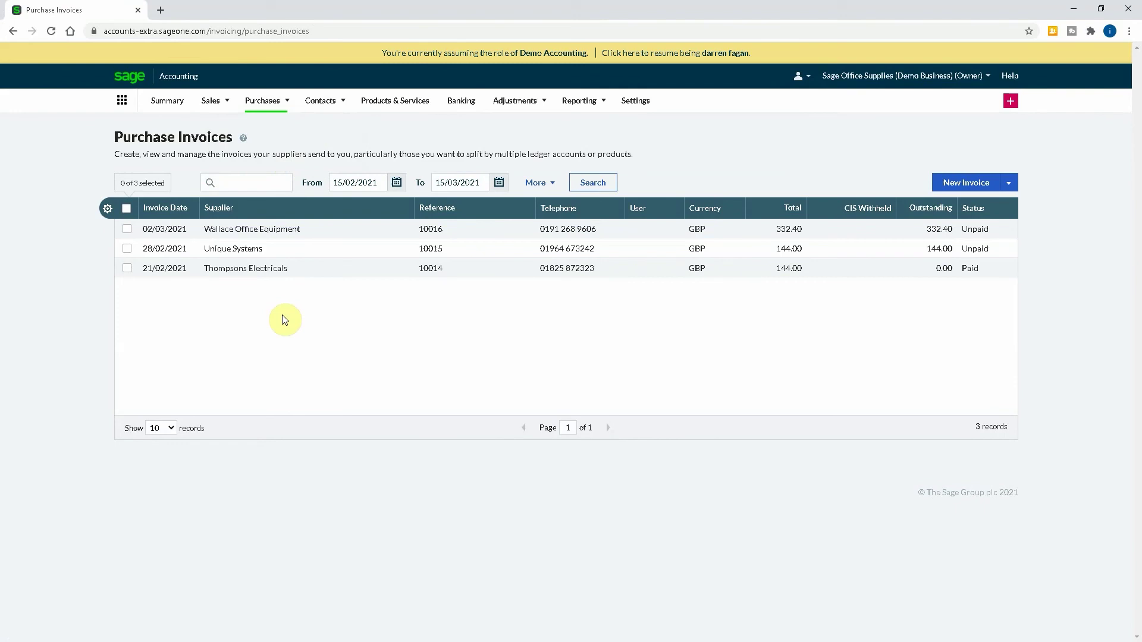
left_click(940, 186)
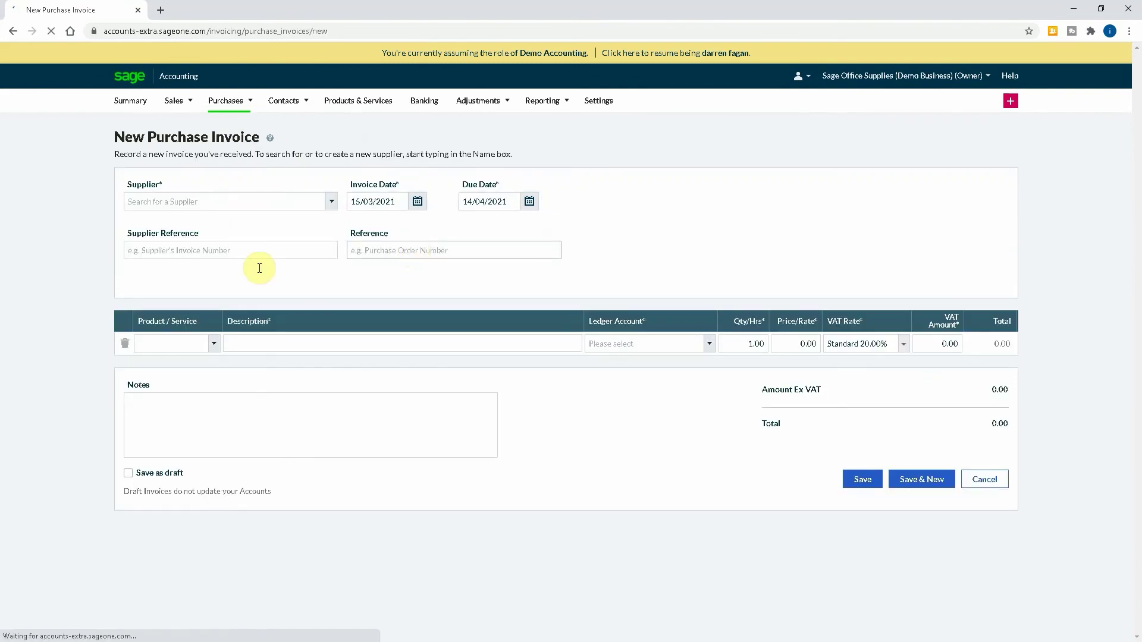
left_click(236, 201)
type("daves c")
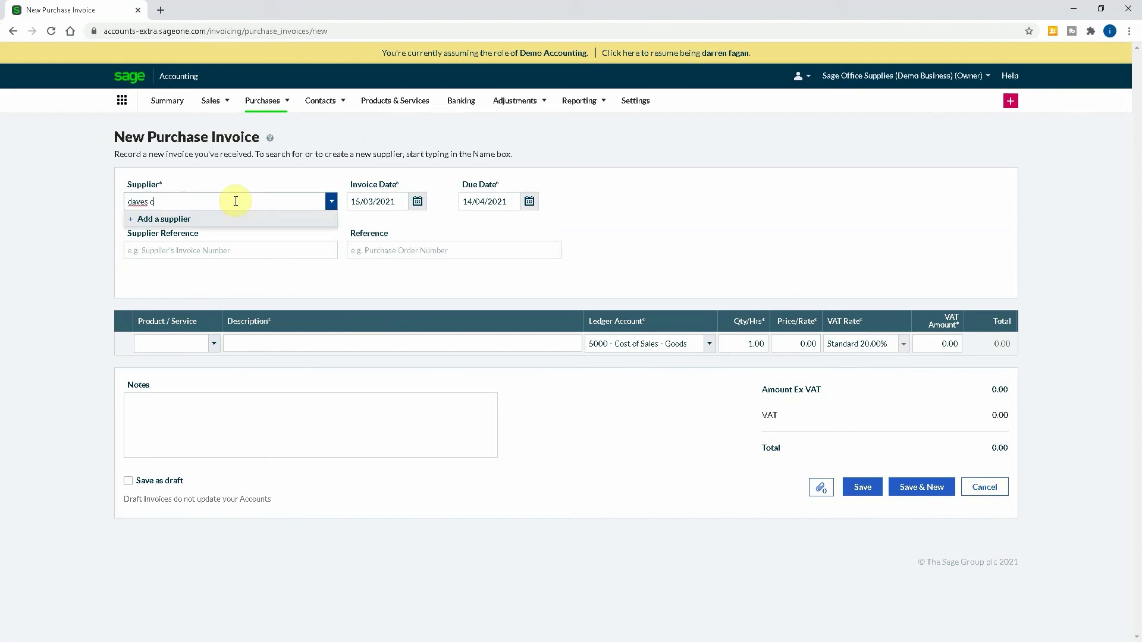
type("onstruction")
left_click(197, 219)
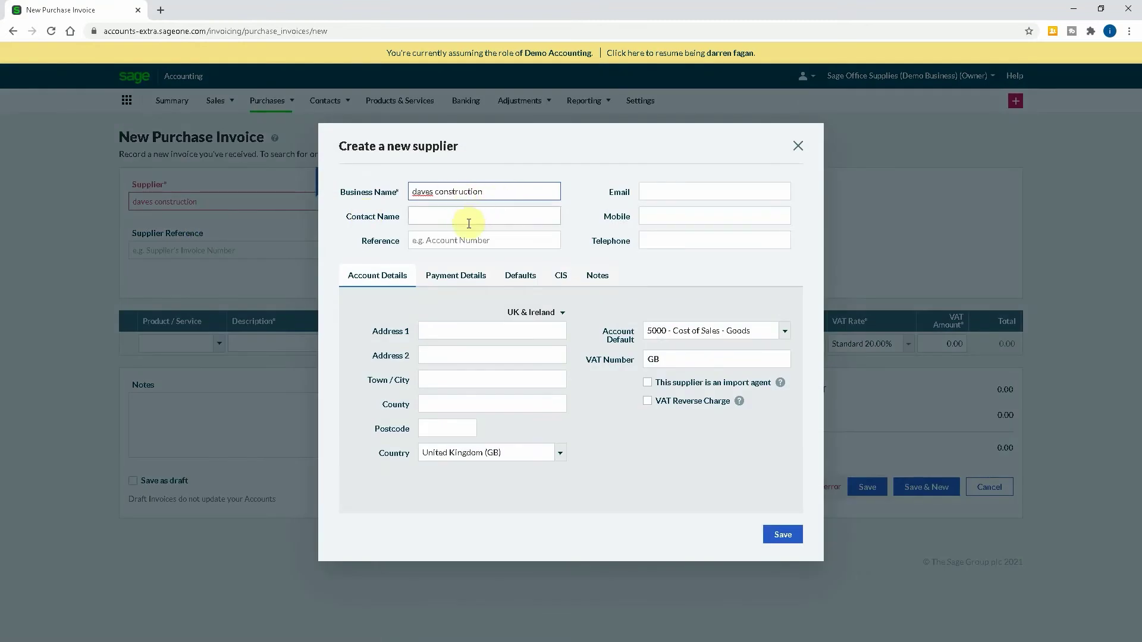
left_click(434, 331)
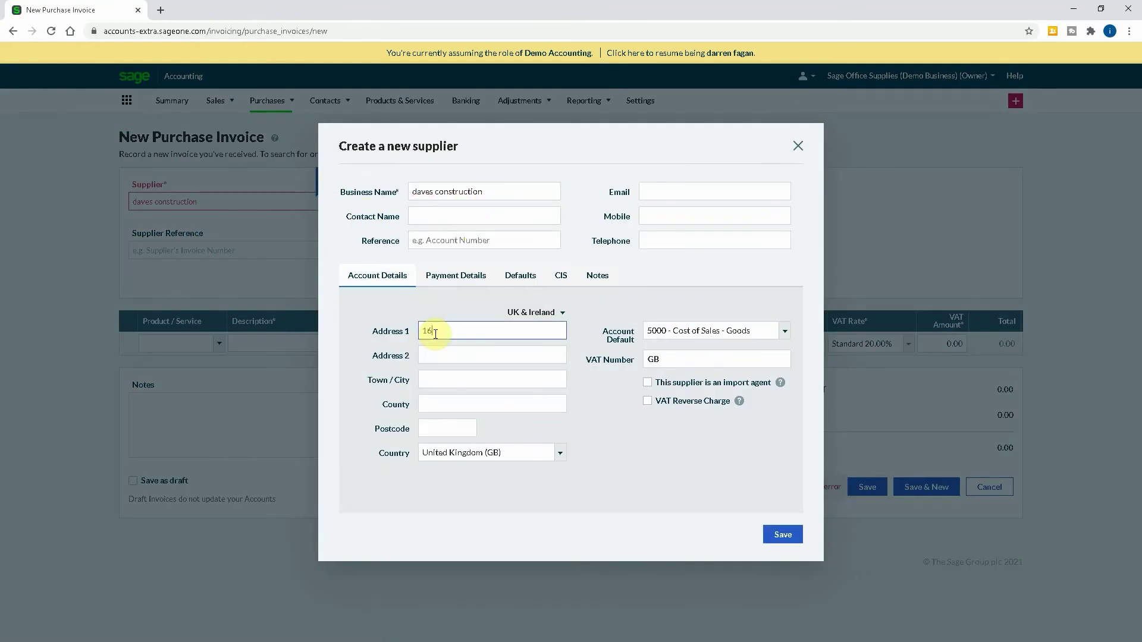
key("Tab")
type("Barn")
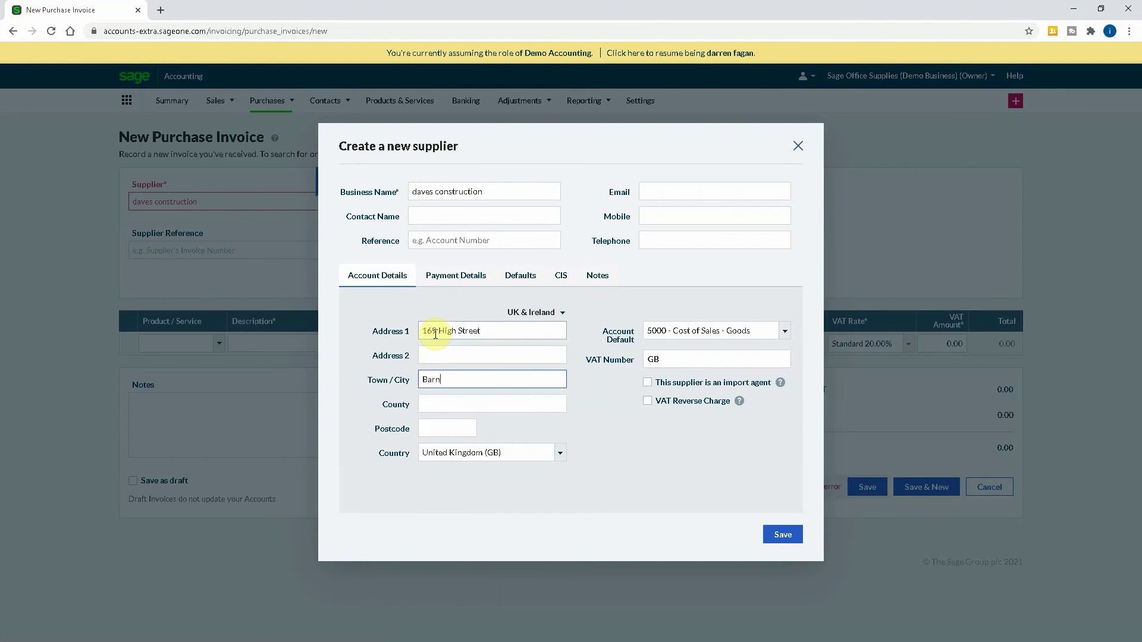
type("et")
key("Tab")
type("Herts")
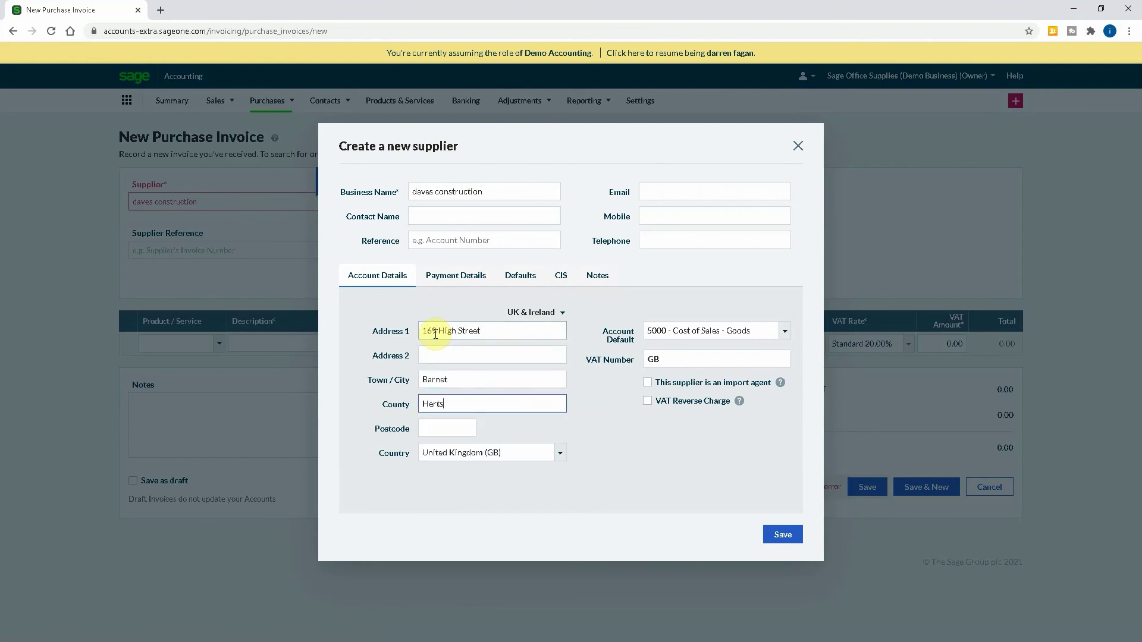
key("Tab")
type("EN5 5SU")
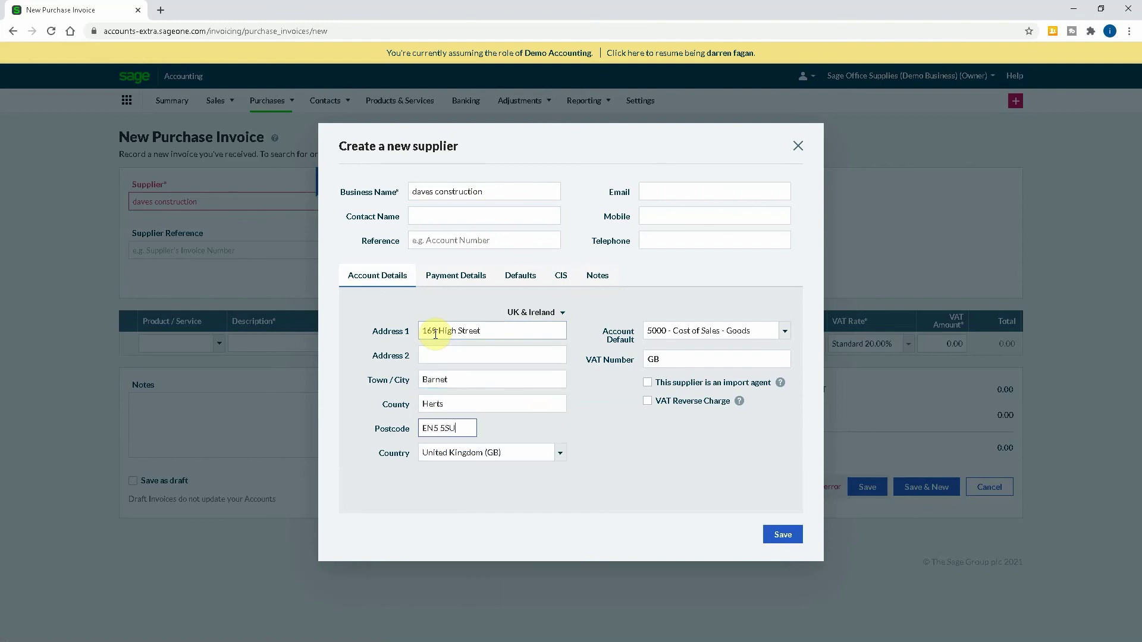
key("Tab")
key("Tab")
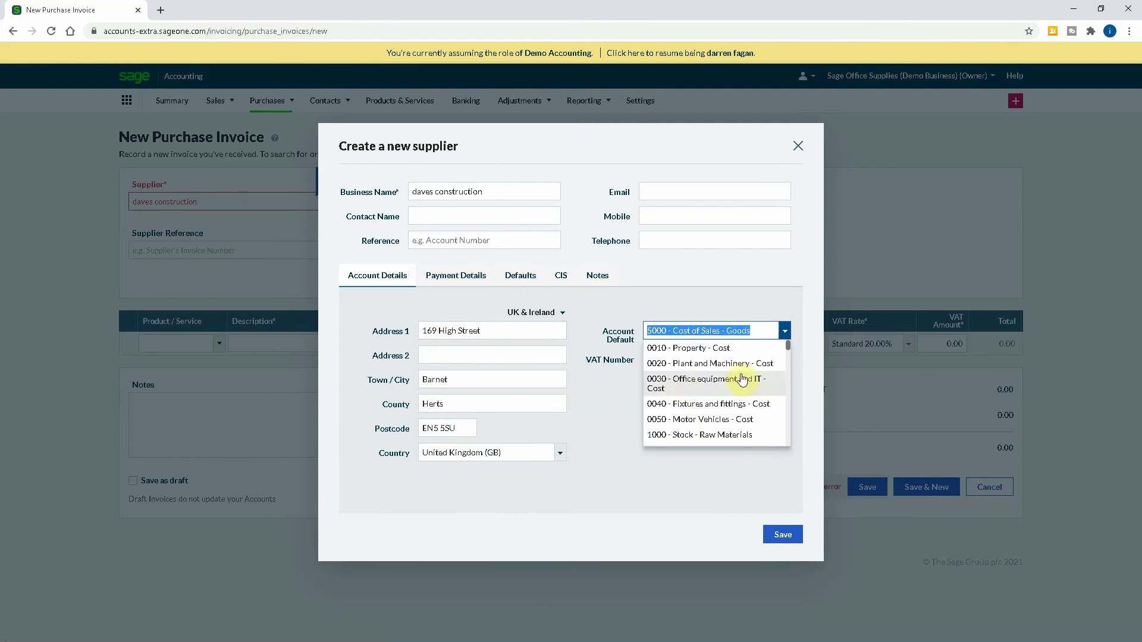
Search 'cis' in the Account Default list, then clear it and browse all ledger accounts.
left_click(762, 325)
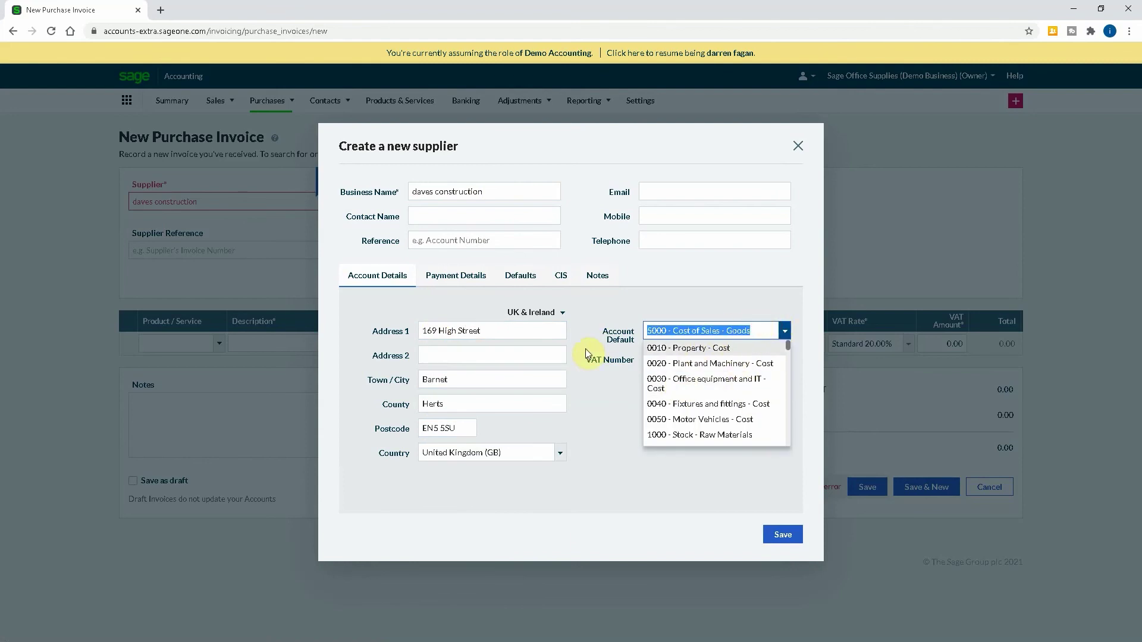
type("cis")
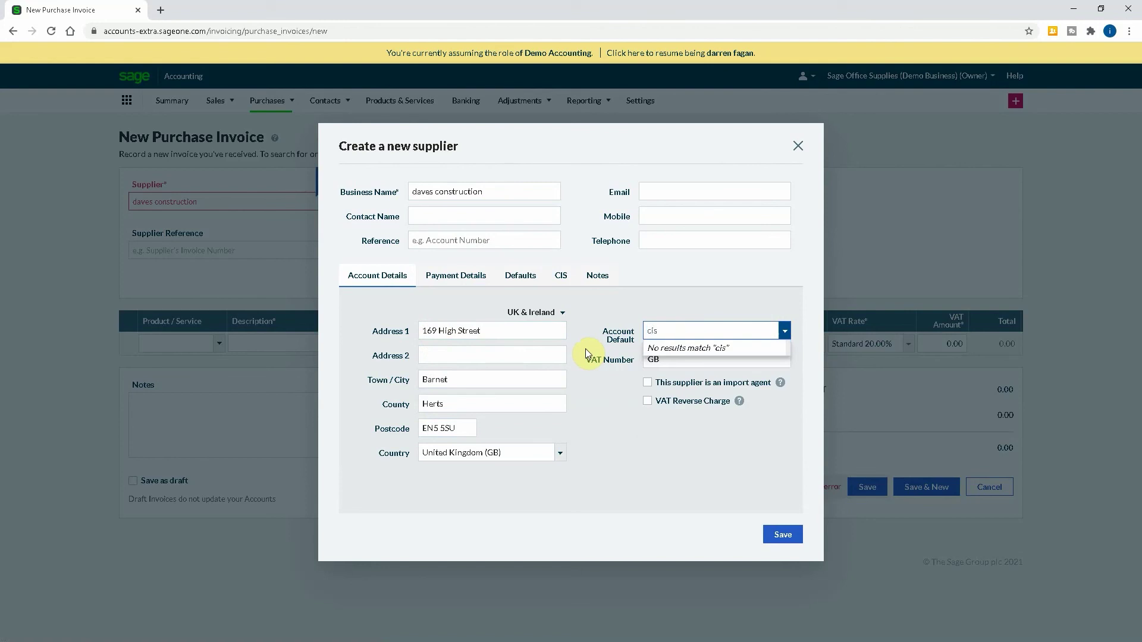
key("BackSpace")
key("BackSpace")
key("BackSpace")
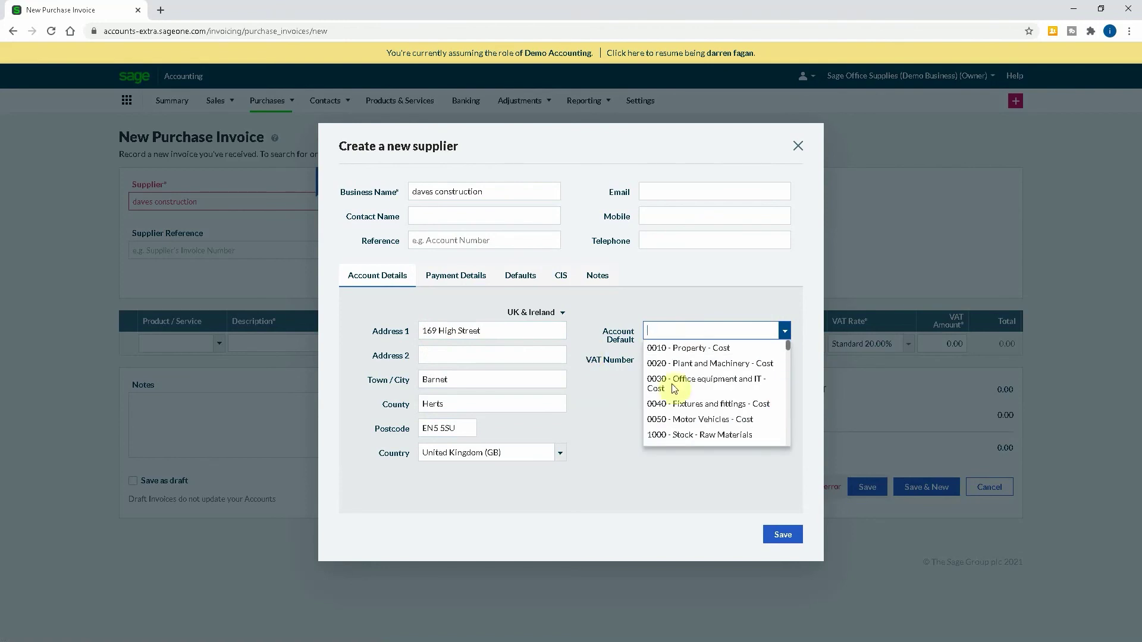
scroll(726, 393, "down", 5)
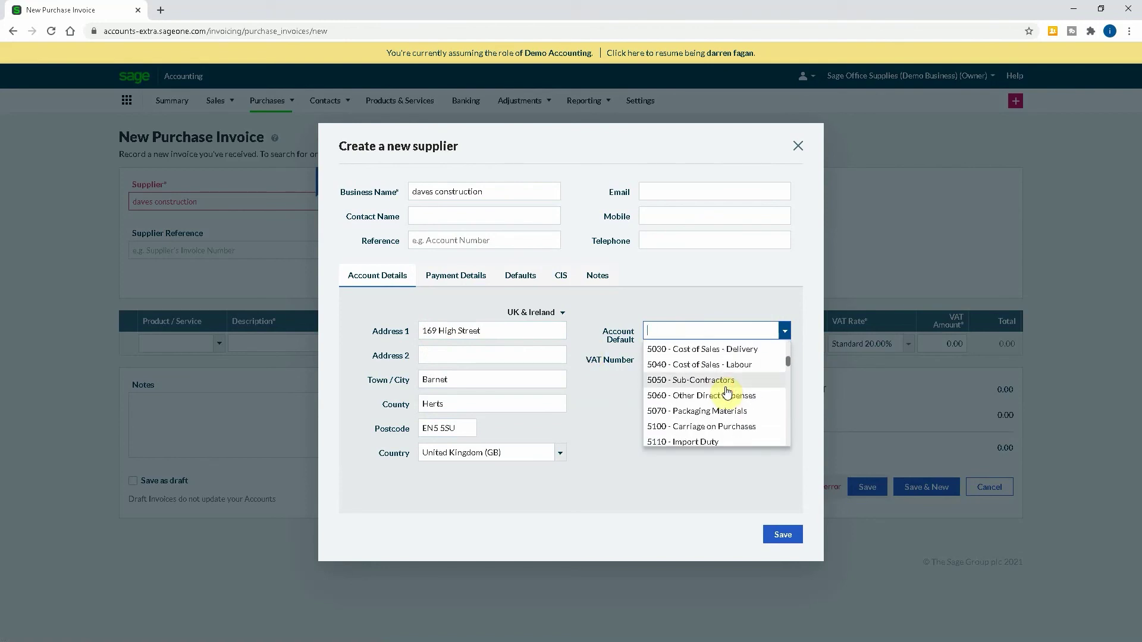
scroll(728, 397, "down", 3)
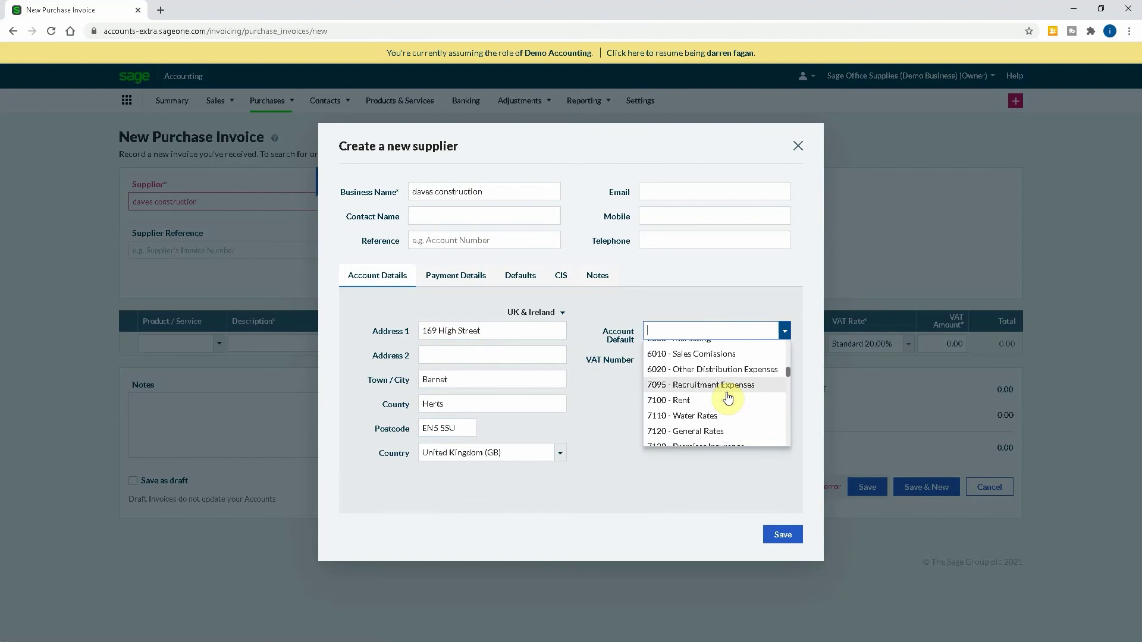
scroll(728, 398, "down", 5)
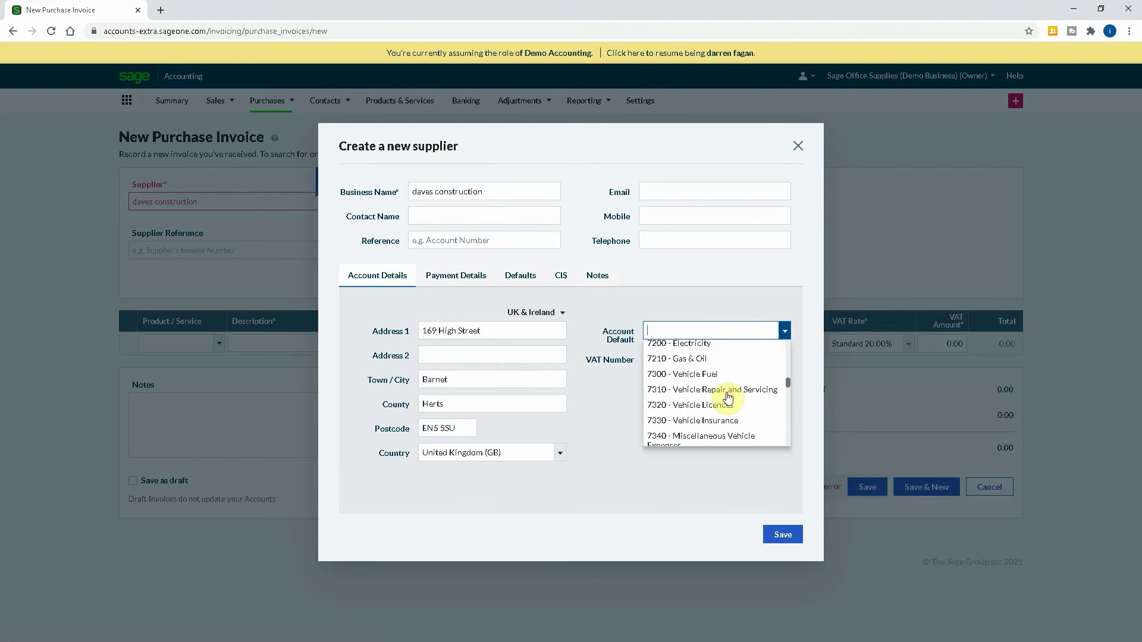
scroll(729, 398, "down", 1)
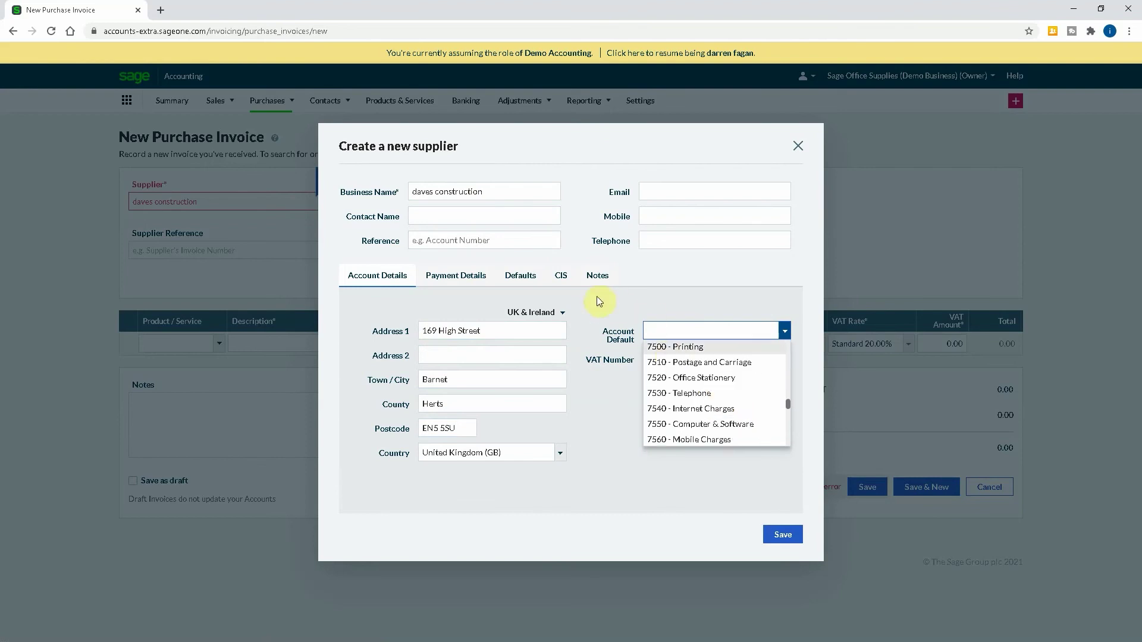
Mark the supplier as CIS registered at Standard 20.00% and enter its UTR.
left_click(561, 276)
left_click(486, 314)
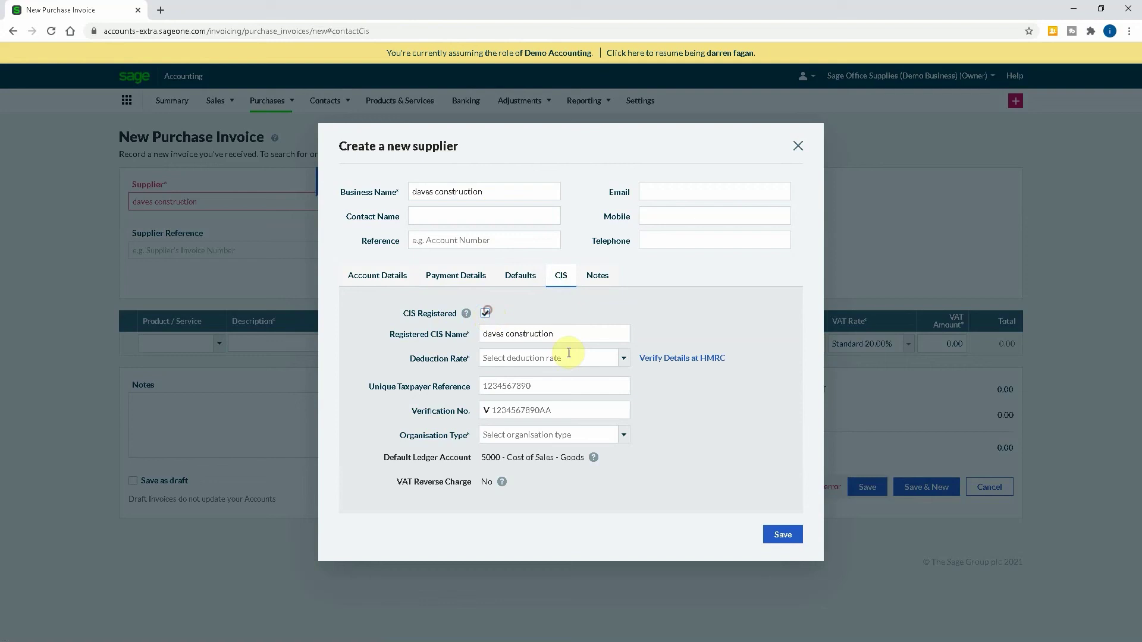
left_click(622, 360)
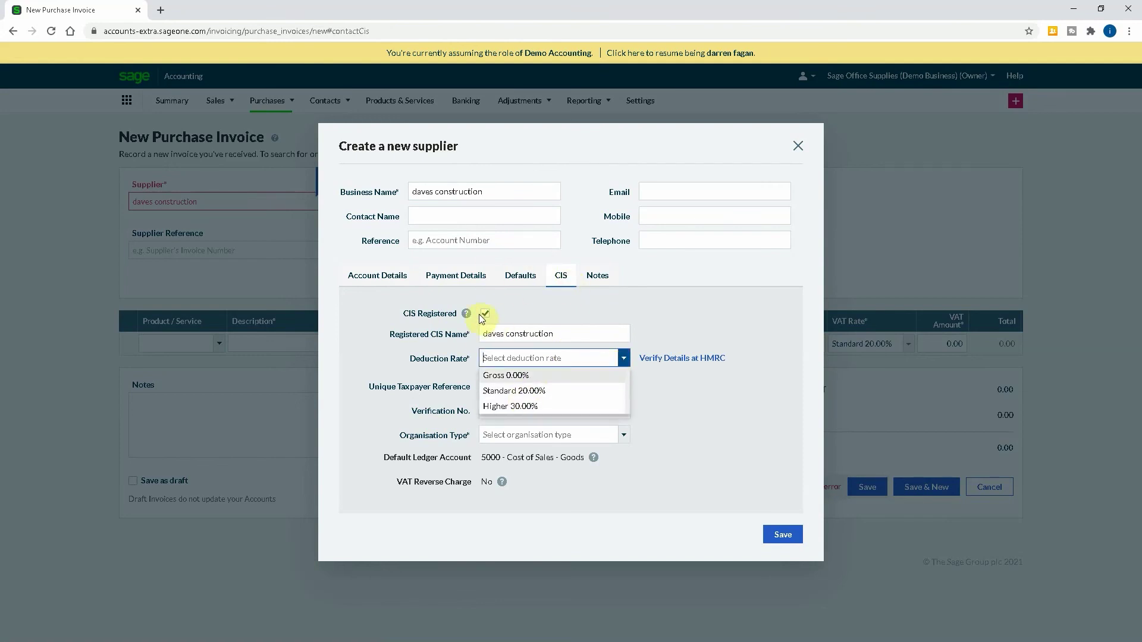
left_click(524, 392)
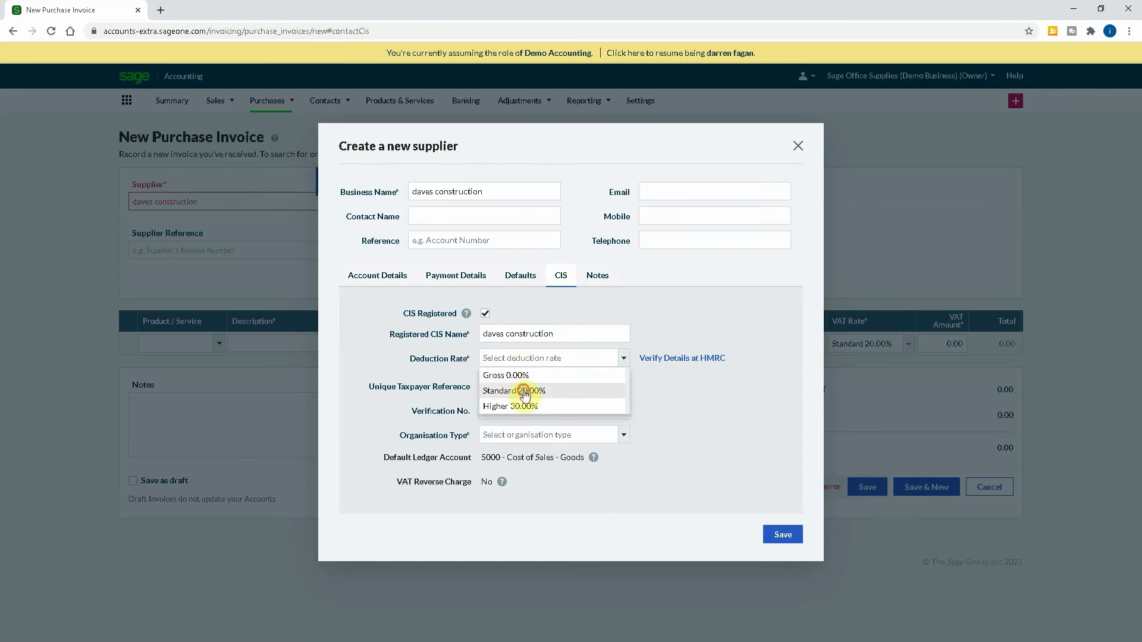
left_click(530, 381)
type("1")
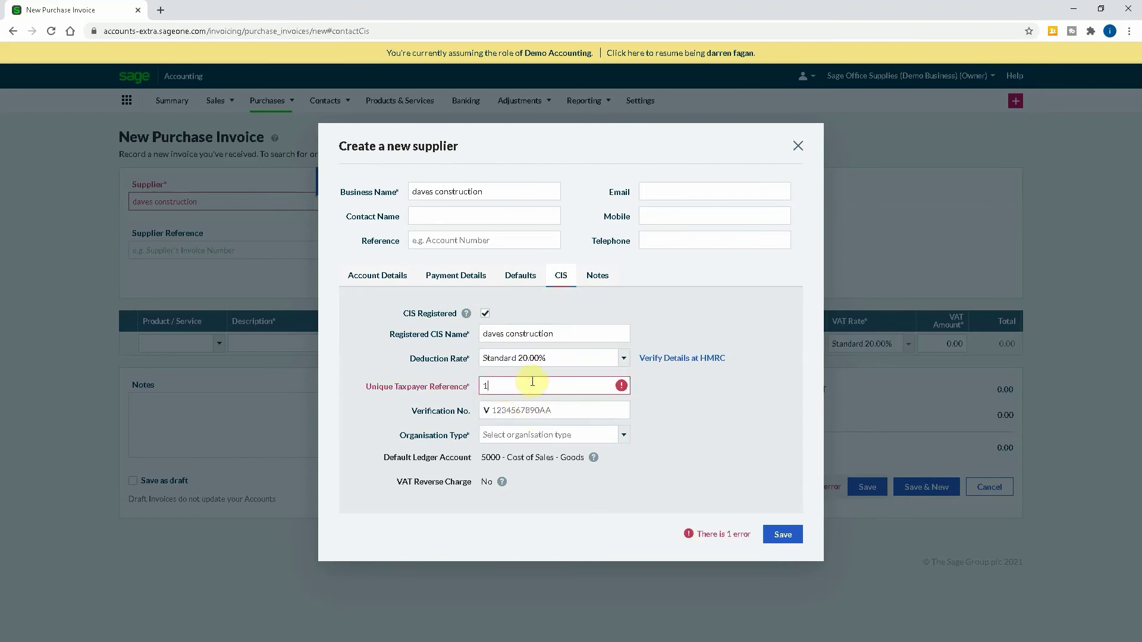
type("234567890")
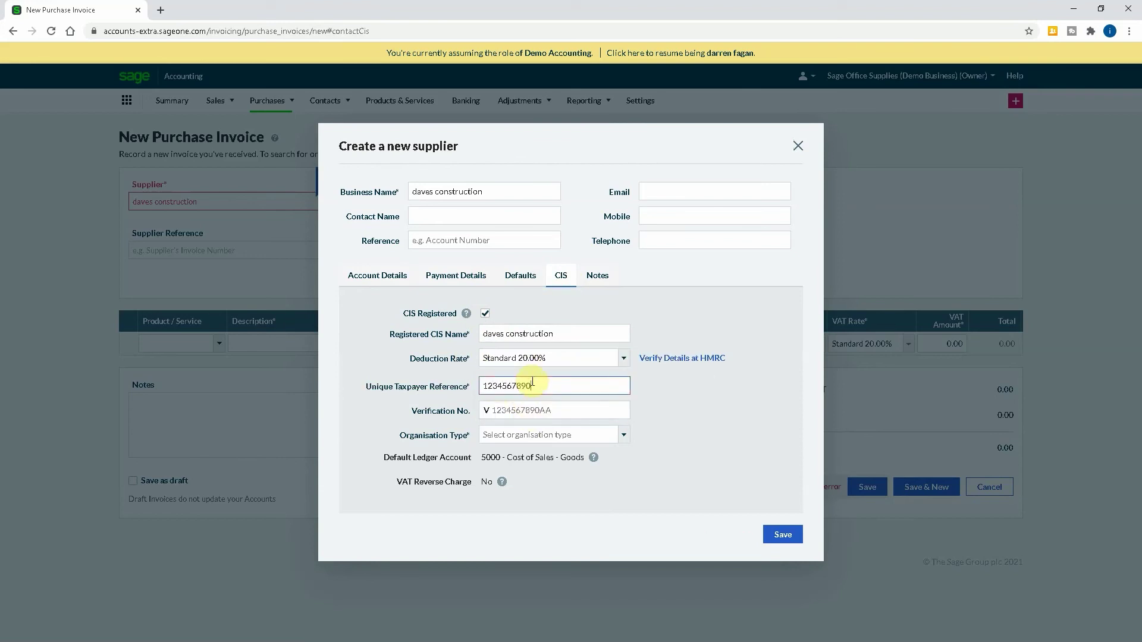
key("Tab")
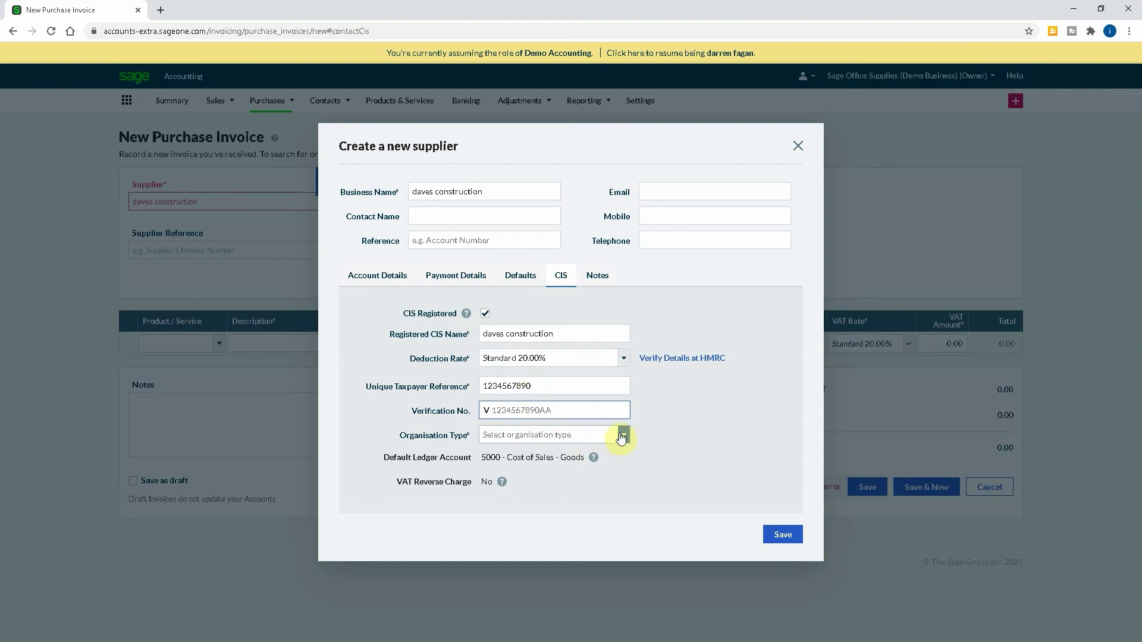
Set the organisation type to Sole Trader and save the CIS supplier.
left_click(622, 435)
left_click(544, 468)
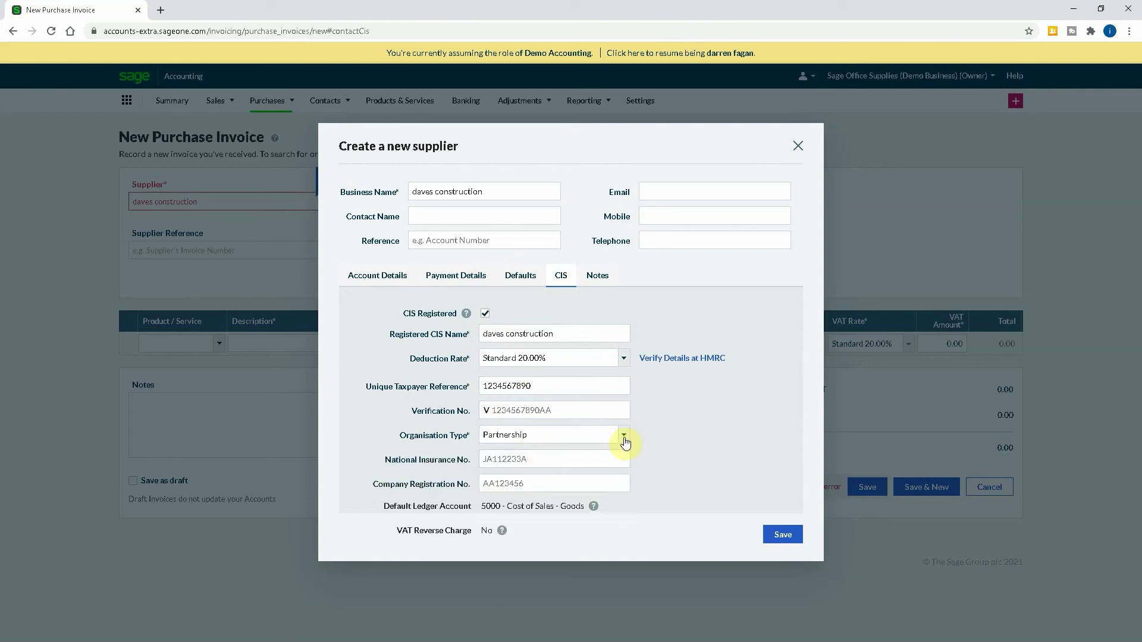
left_click(622, 436)
left_click(524, 454)
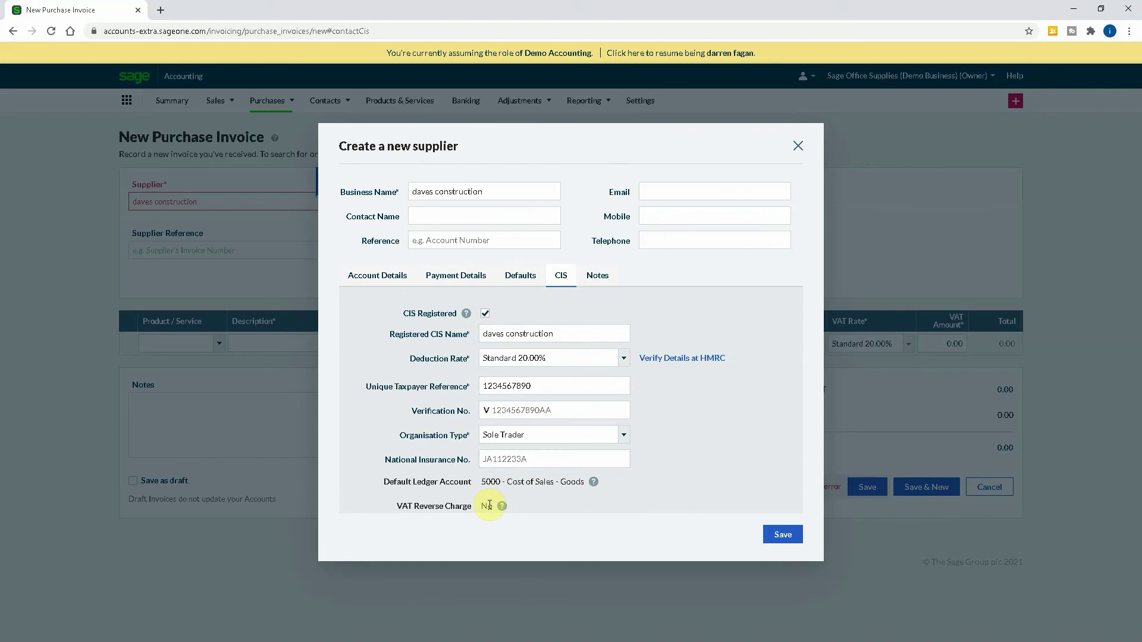
left_click(767, 534)
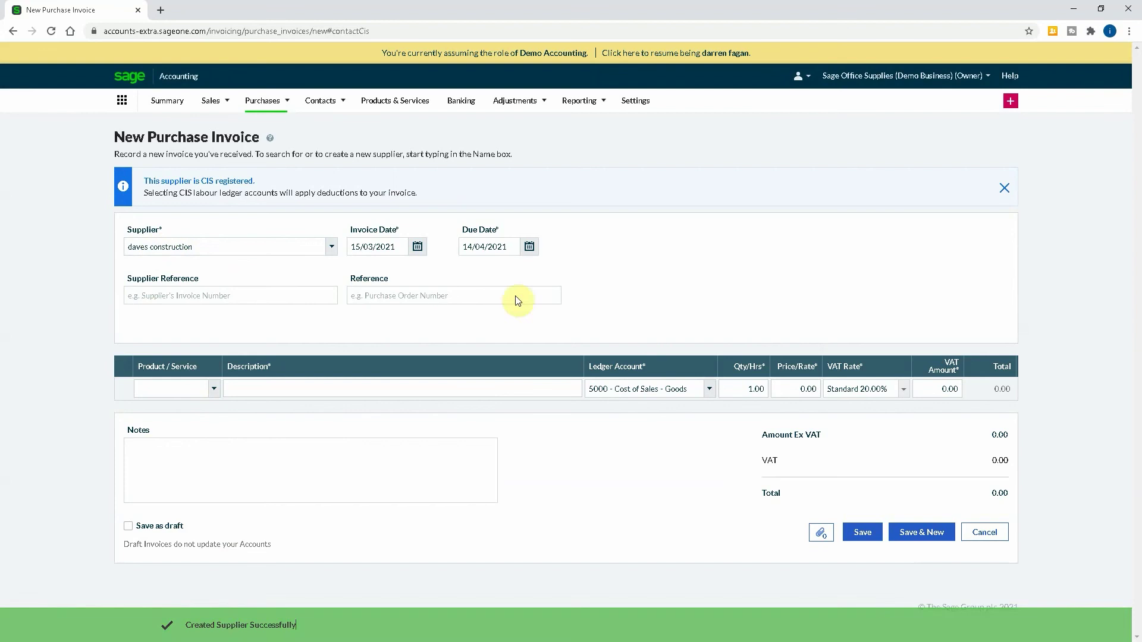
Leave the unsaved purchase invoice page and go to the Suppliers list.
mouse_move(320, 106)
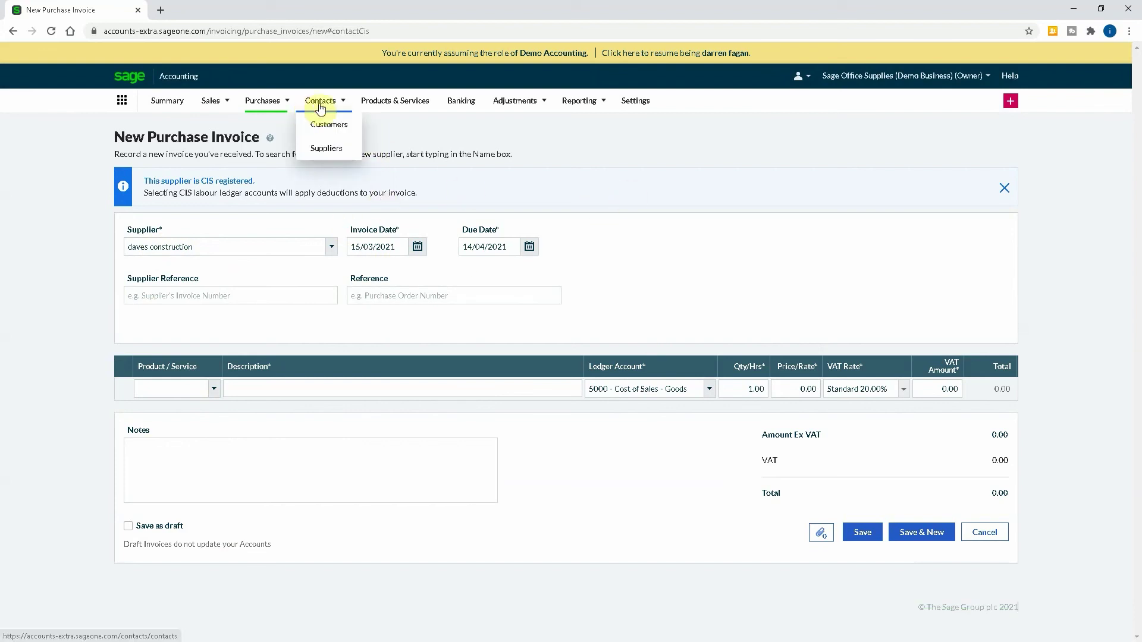
left_click(324, 149)
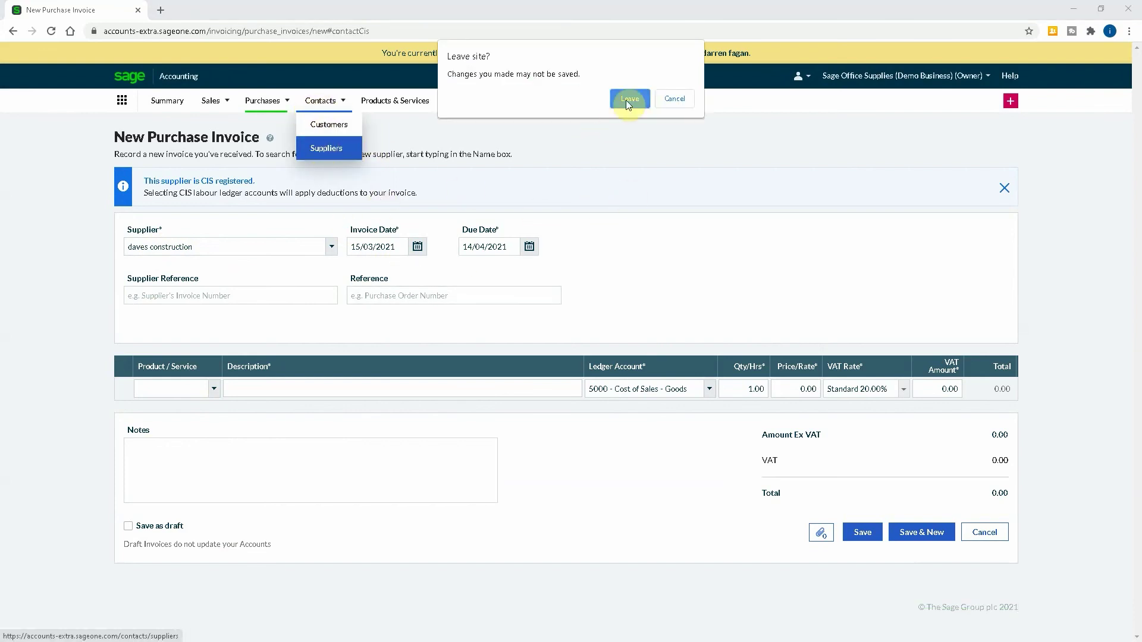
left_click(629, 98)
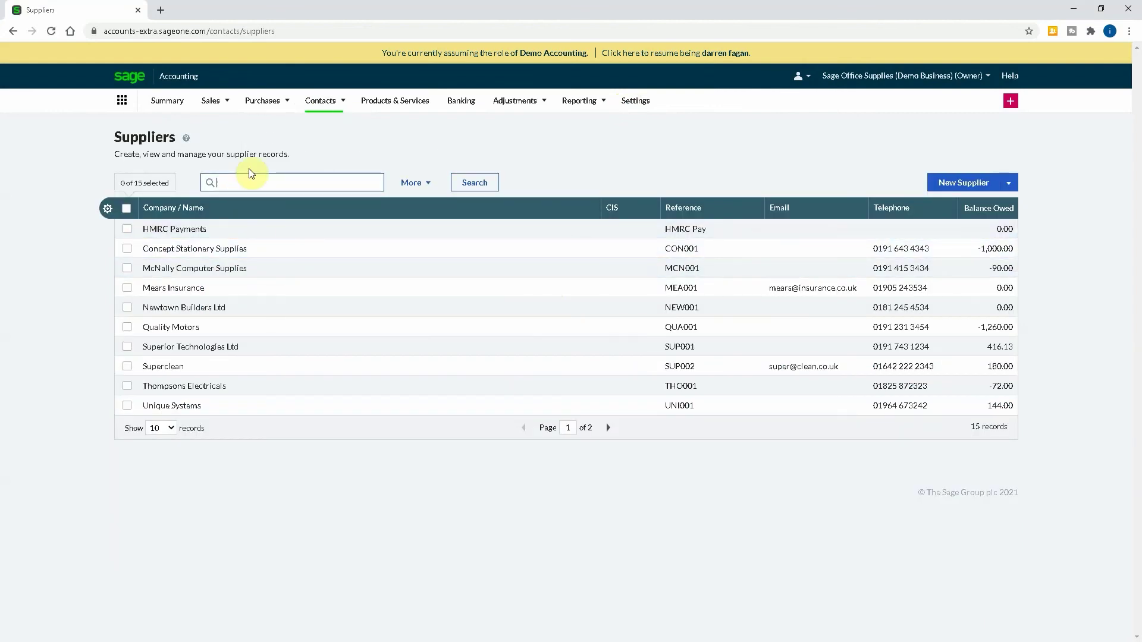
Search for 'dave', open daves construction's record and browse its tabs to Options.
key("Return")
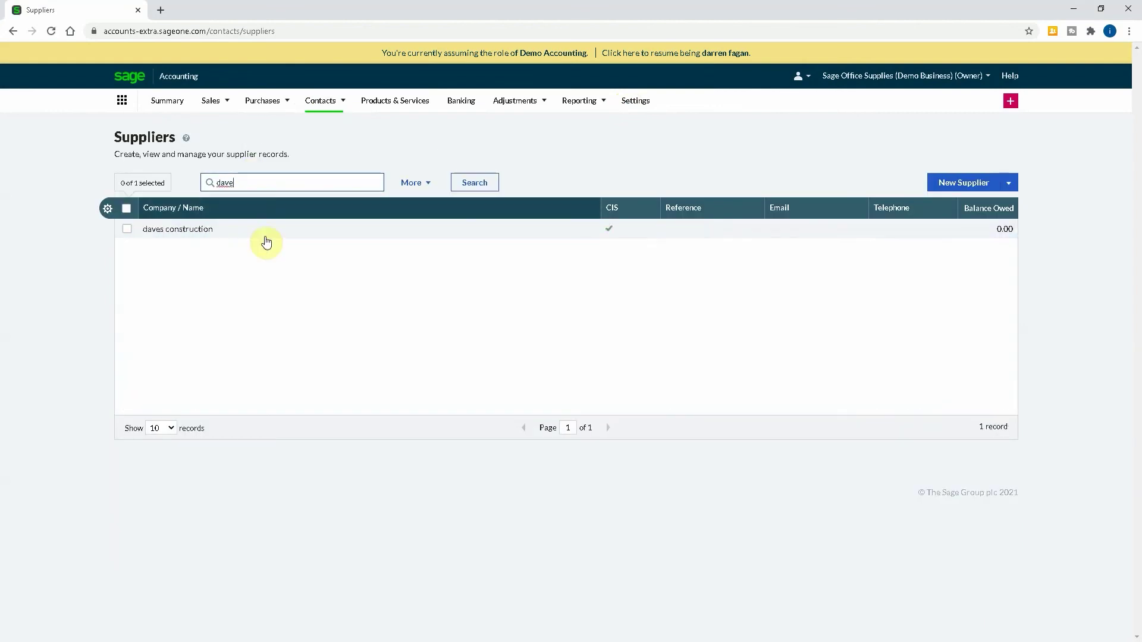
left_click(178, 235)
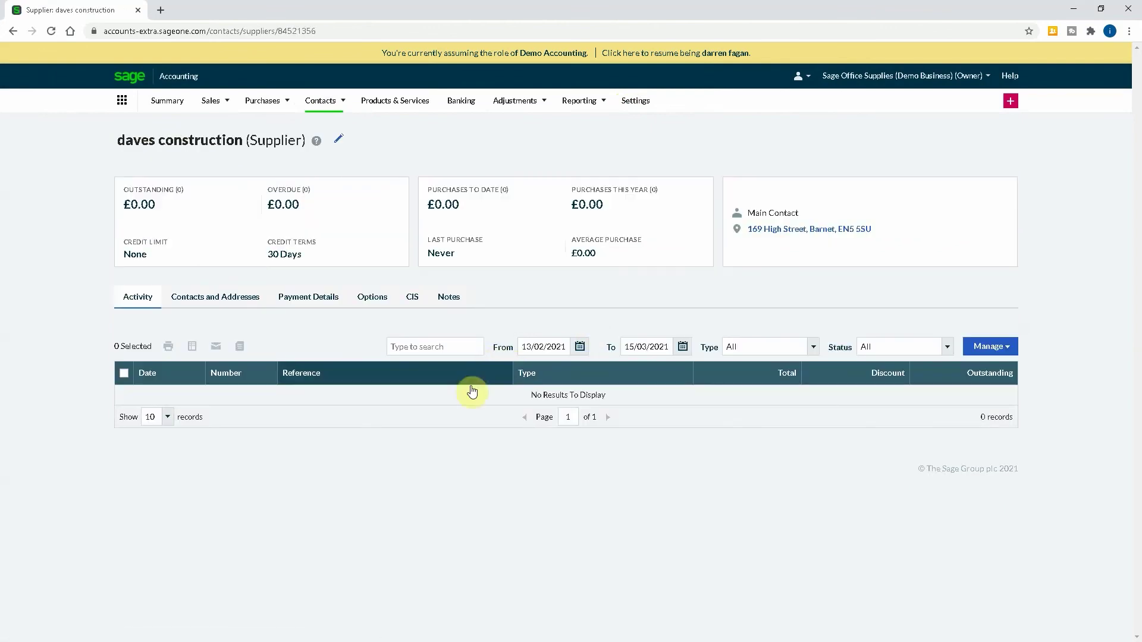
left_click(338, 138)
left_click(640, 375)
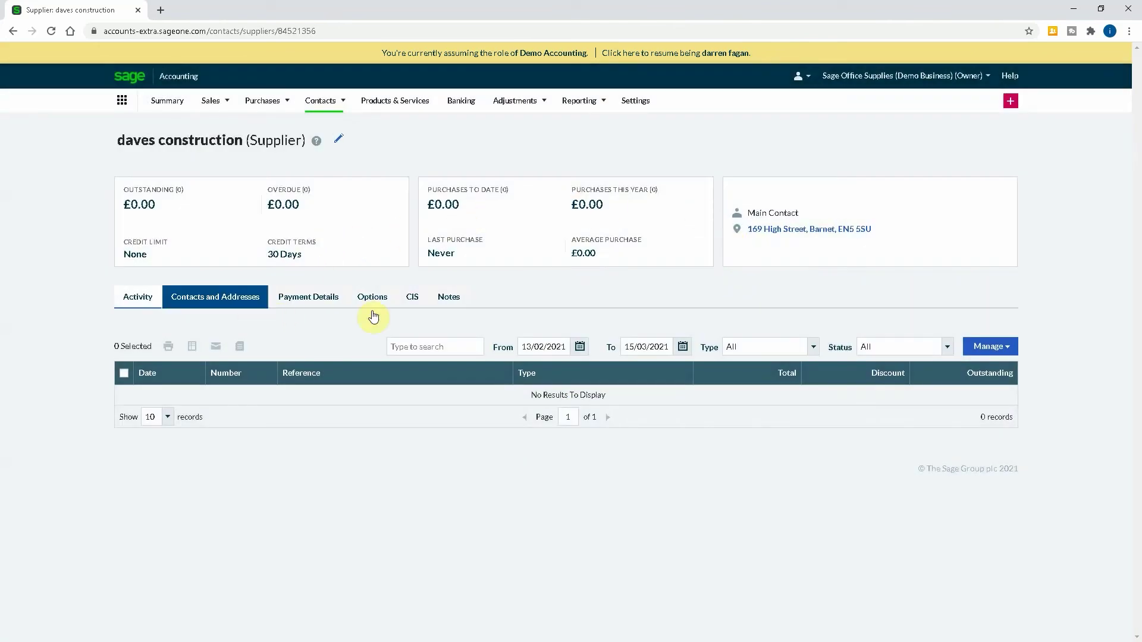
left_click(216, 298)
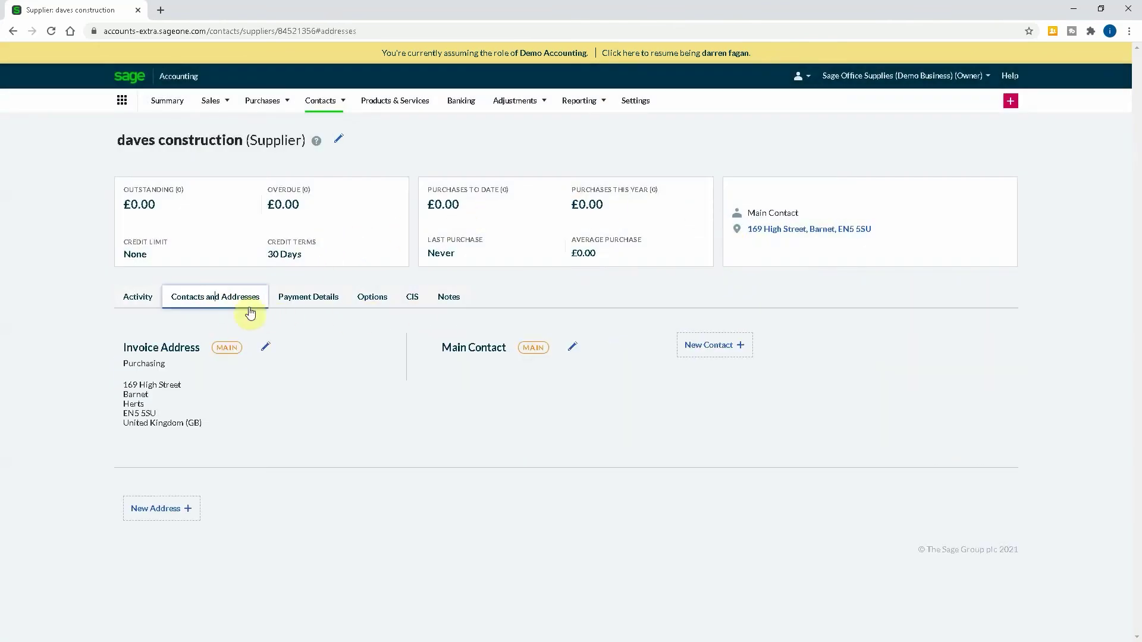
left_click(280, 300)
left_click(386, 301)
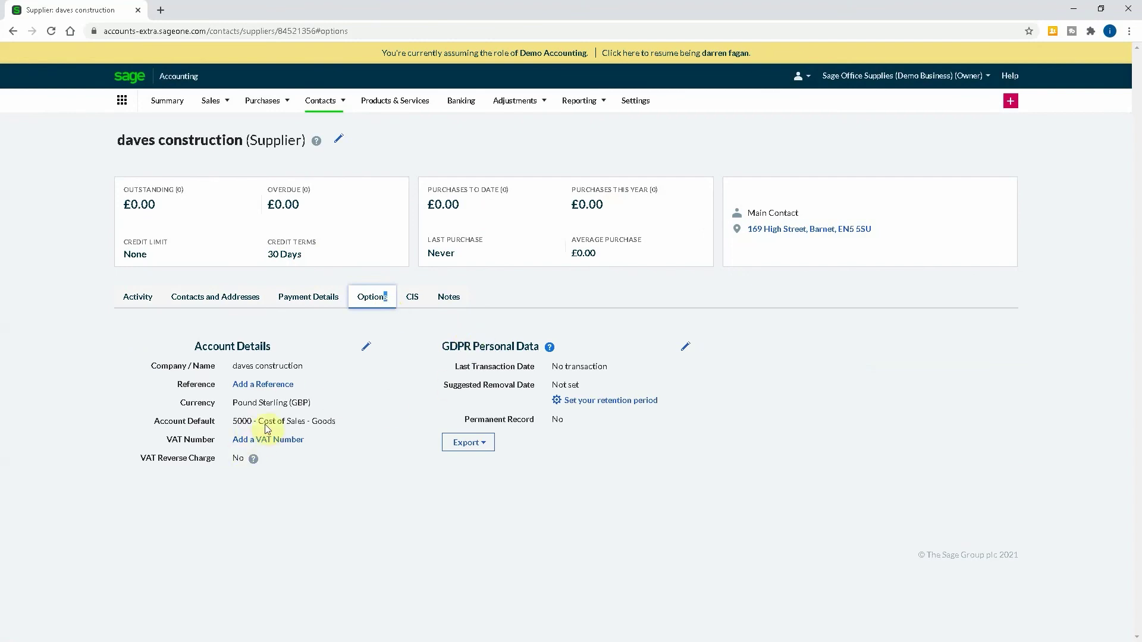
Set the supplier's default account to 5111 - CIS Labour Expense.
left_click(366, 346)
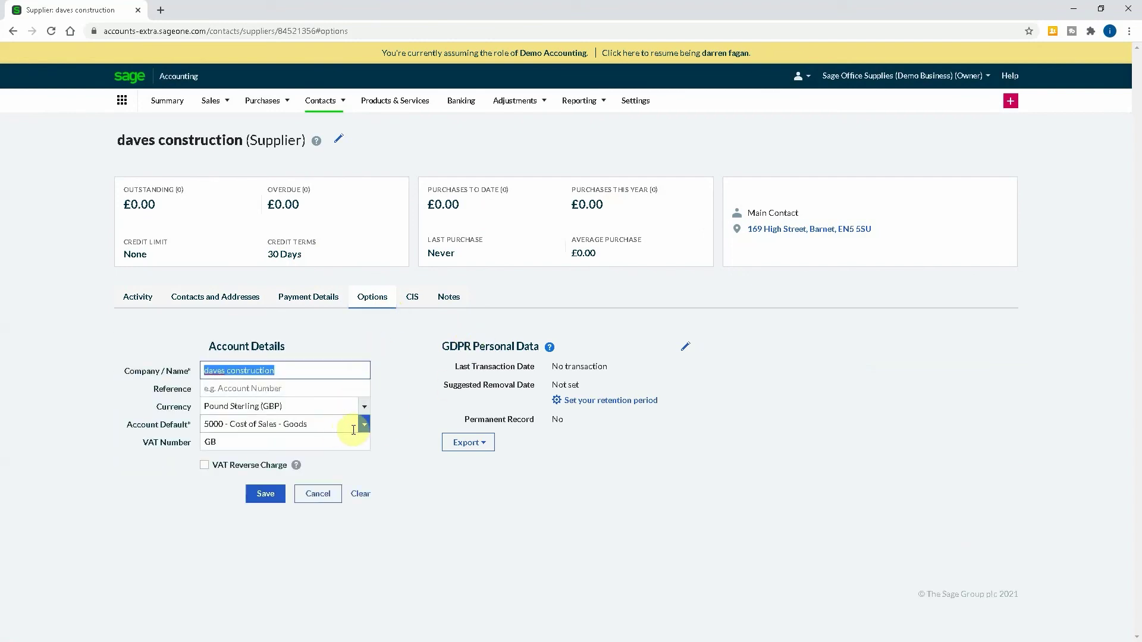
left_click(362, 425)
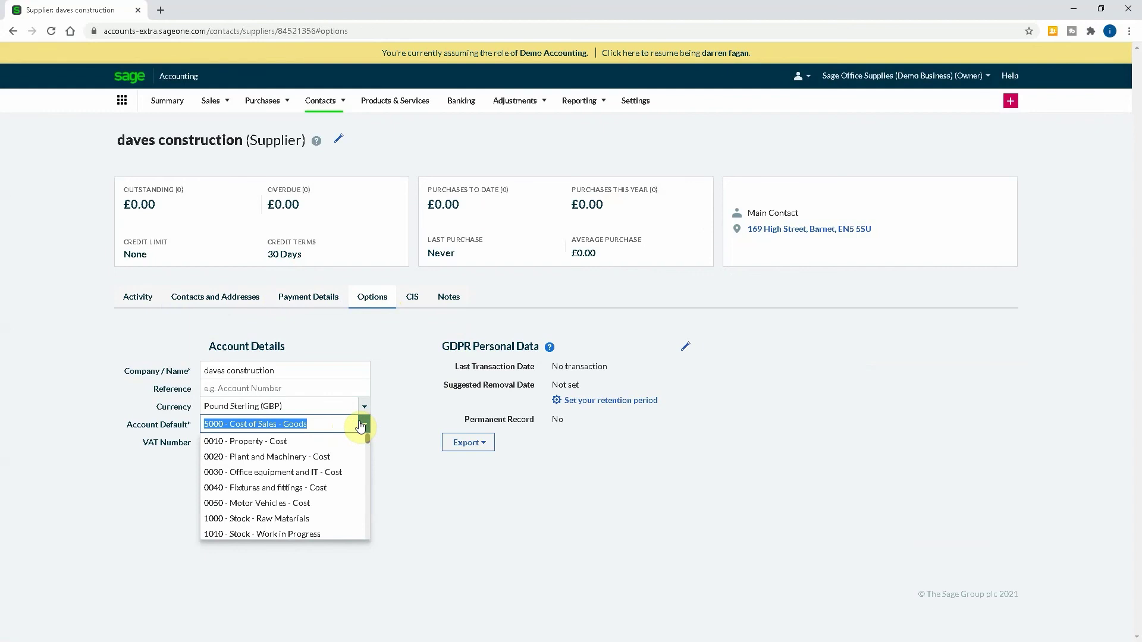
type("cis")
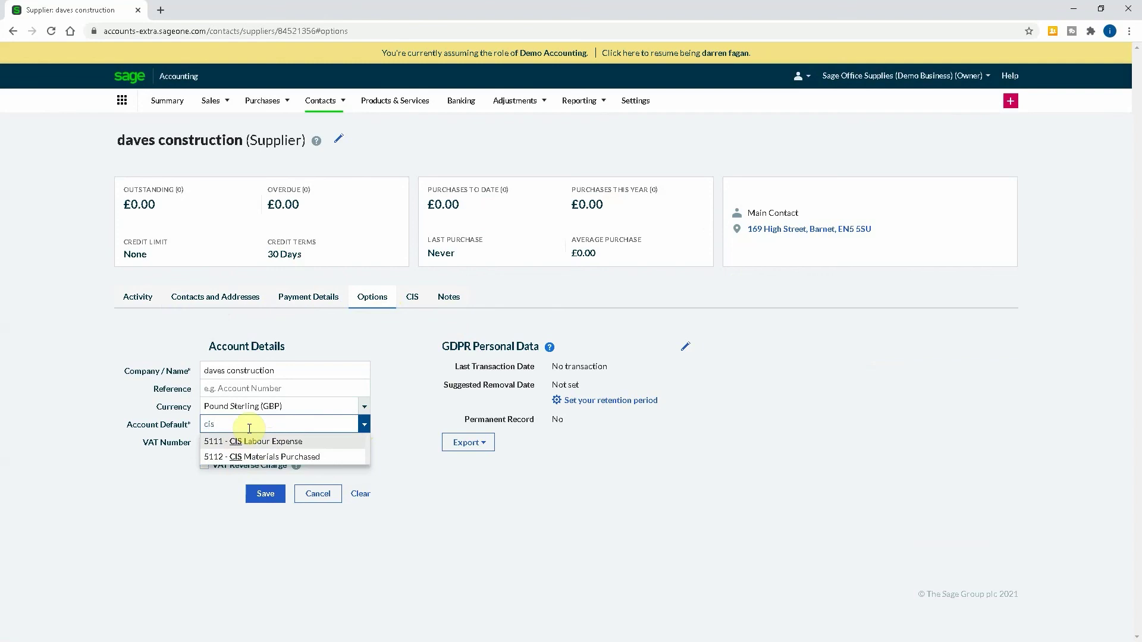
left_click(242, 442)
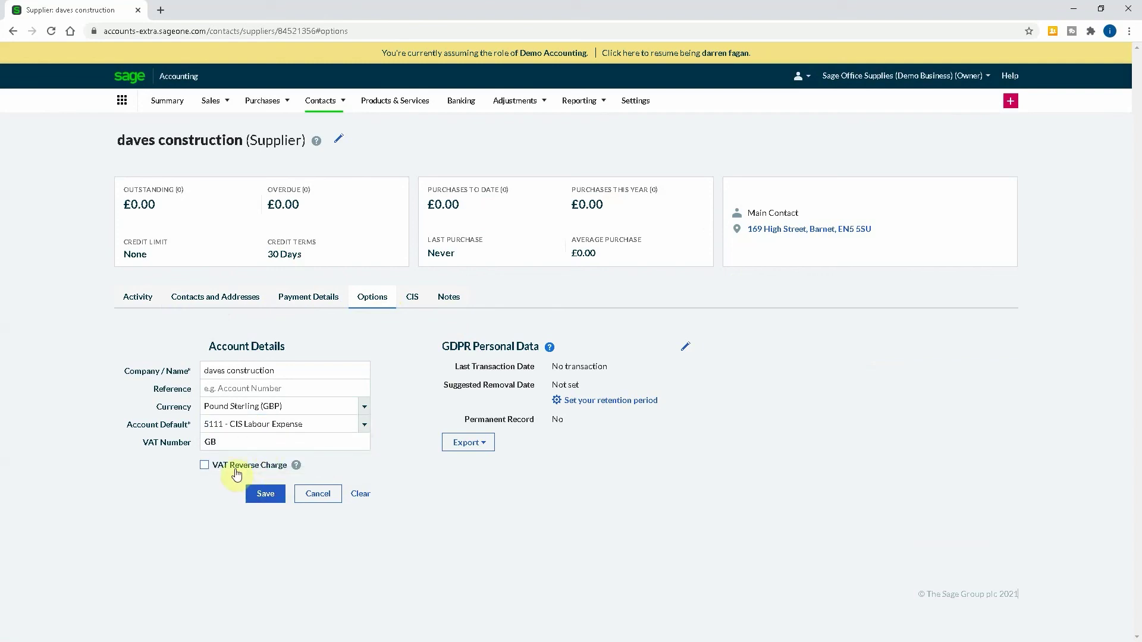
Tick VAT Reverse Charge, enter a correctly formatted VAT number, and save the account details.
left_click(202, 467)
left_click(241, 443)
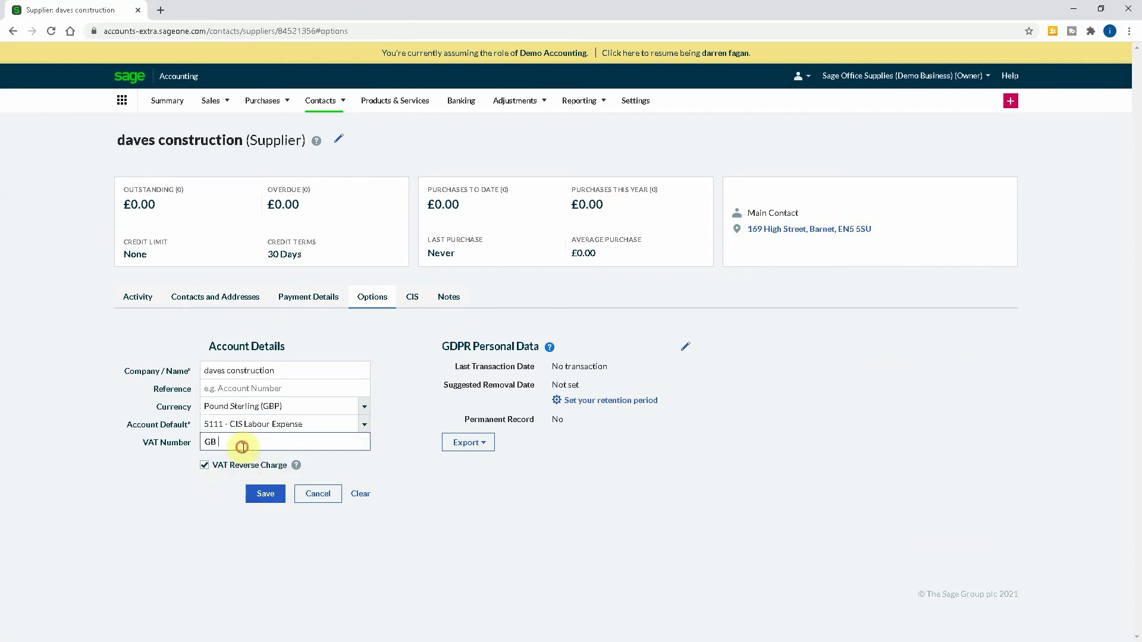
type("1234567890")
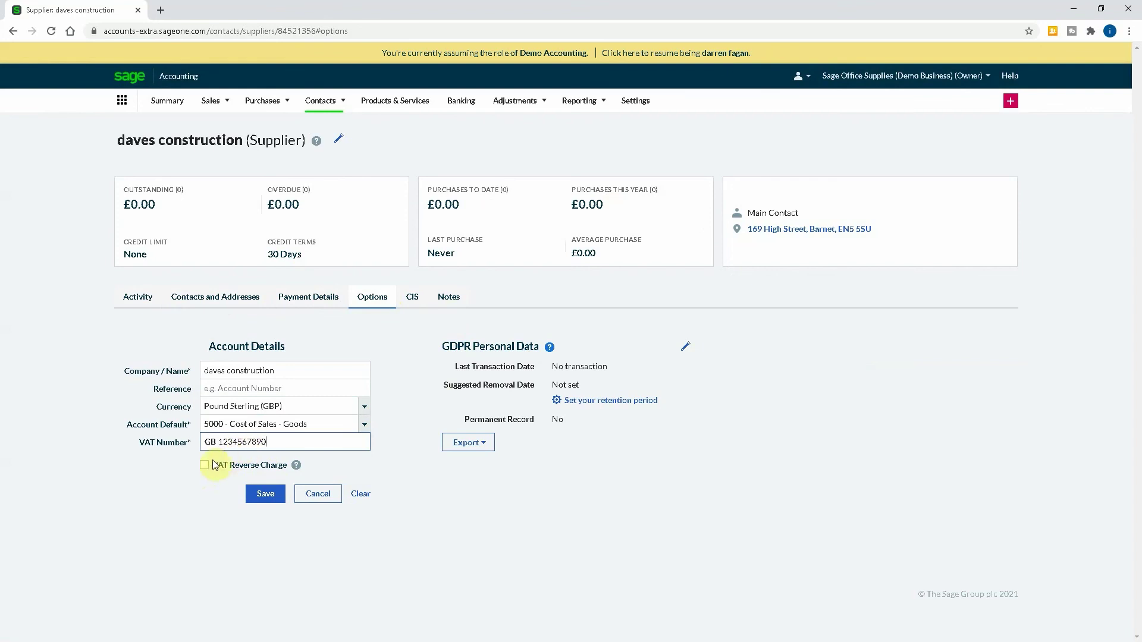
left_click(207, 465)
left_click(272, 442)
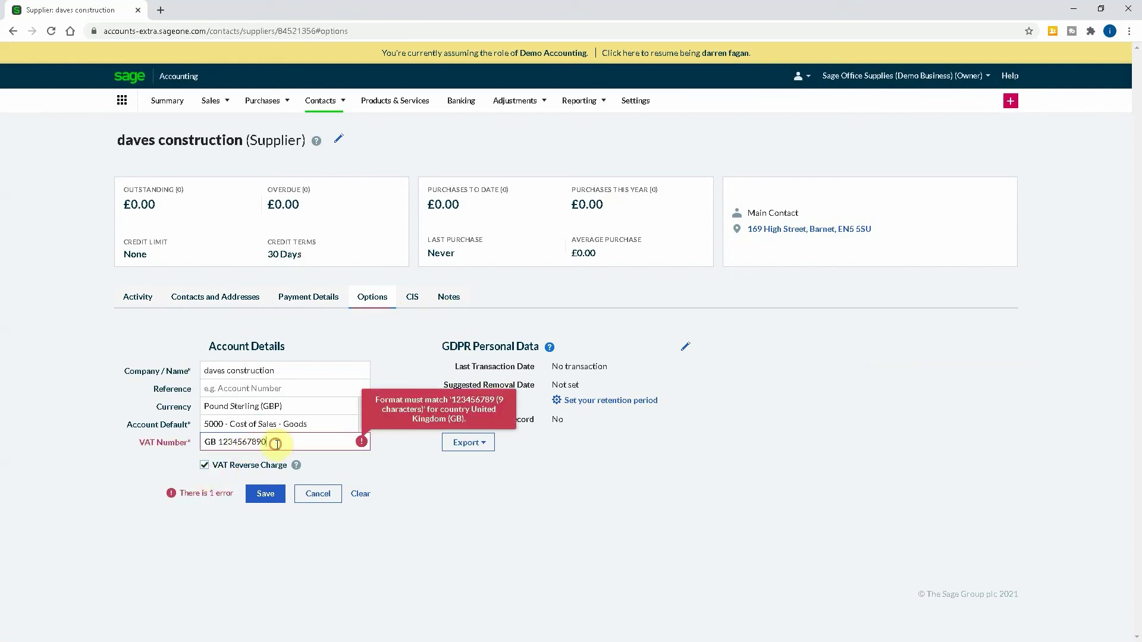
key("BackSpace")
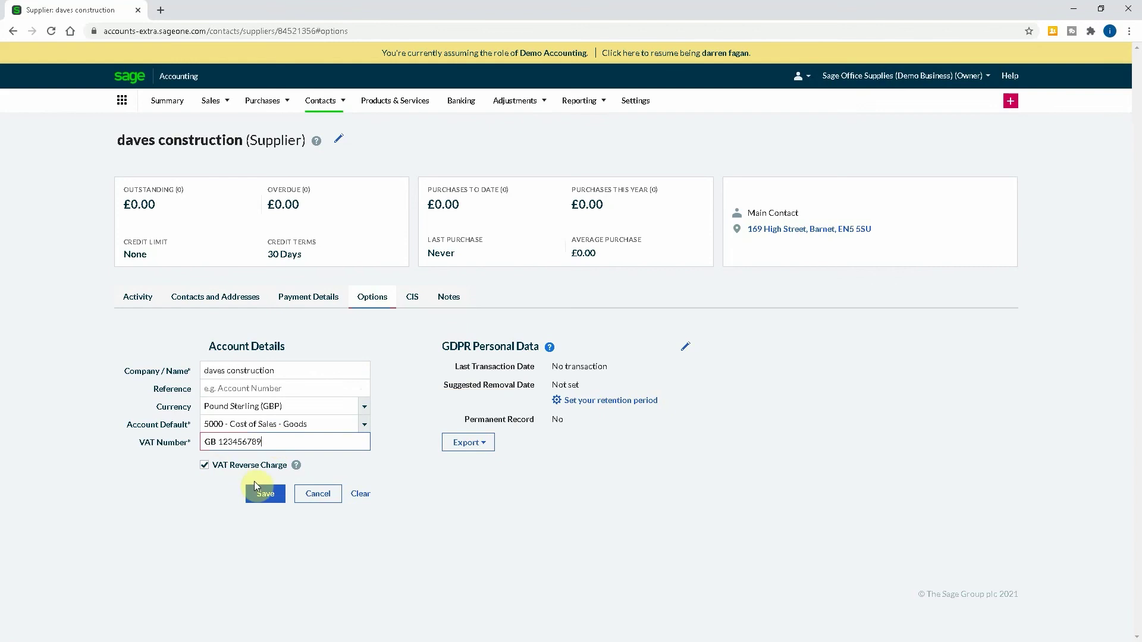
left_click(254, 492)
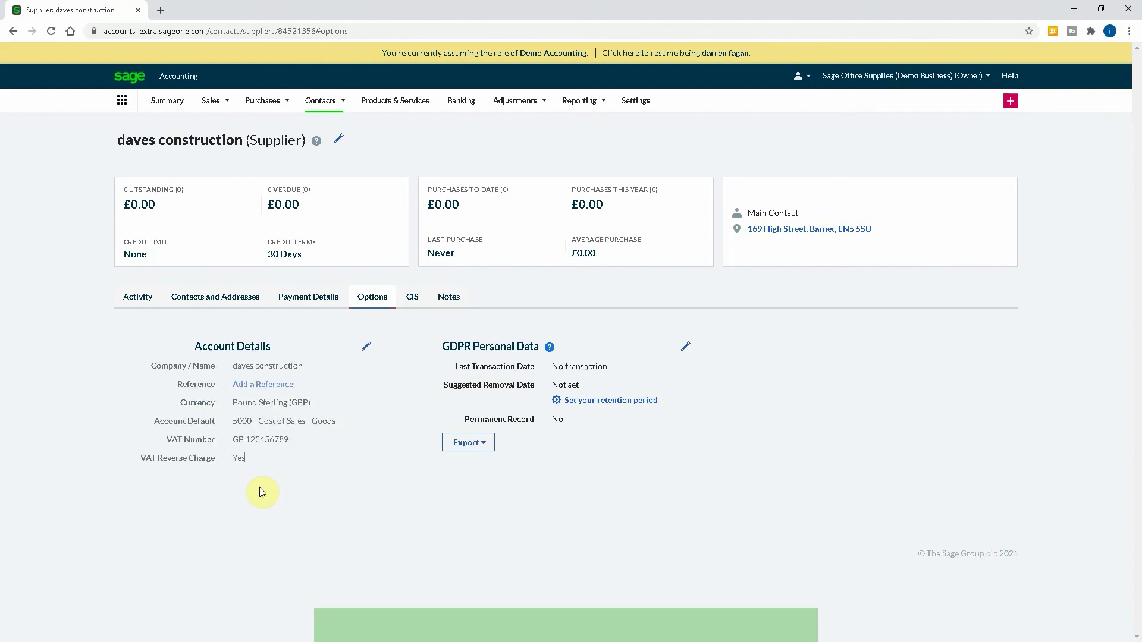
Search the default ledger for 'cis' and '5911', cancel unchanged, and view CIS subcontractor details.
left_click(365, 350)
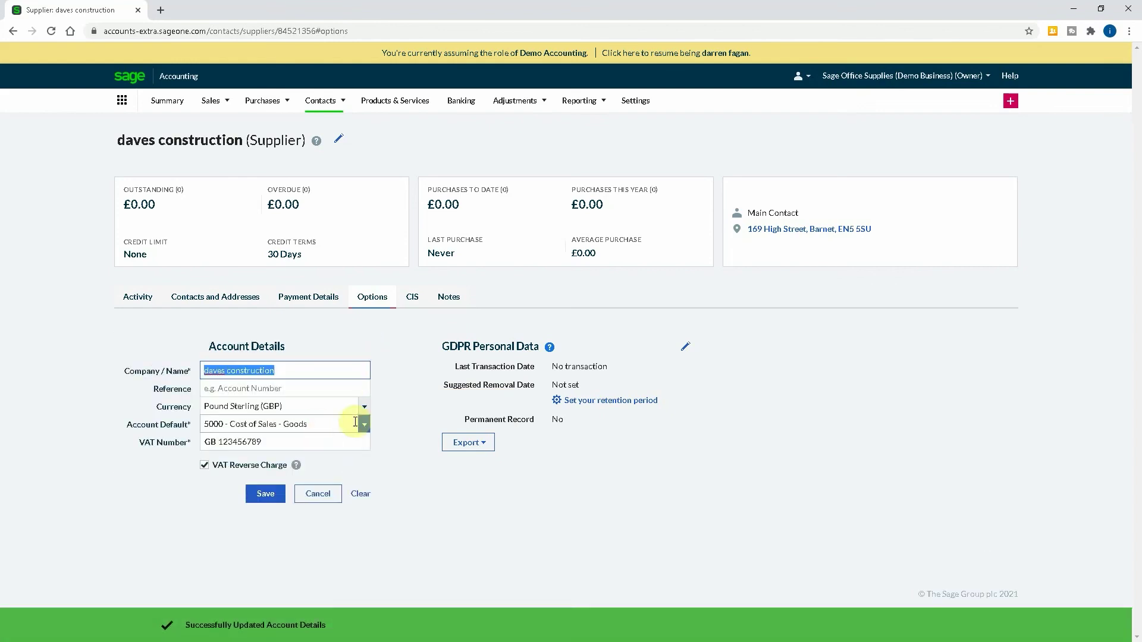
left_click(326, 421)
type("cis")
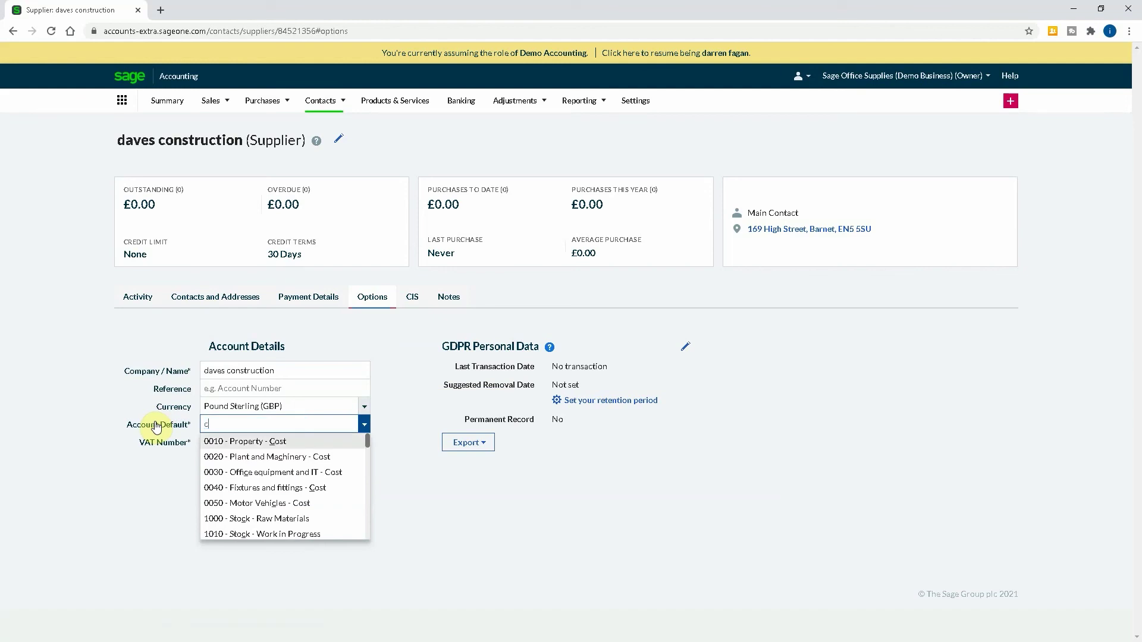
key("BackSpace")
key("BackSpace")
key("BackSpace")
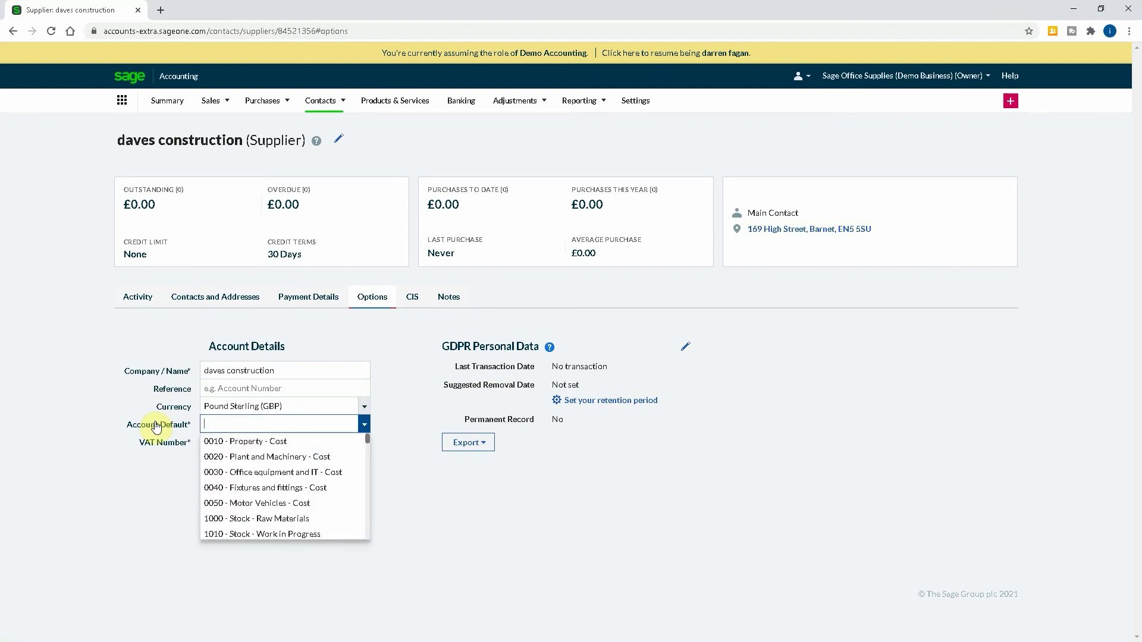
type("591")
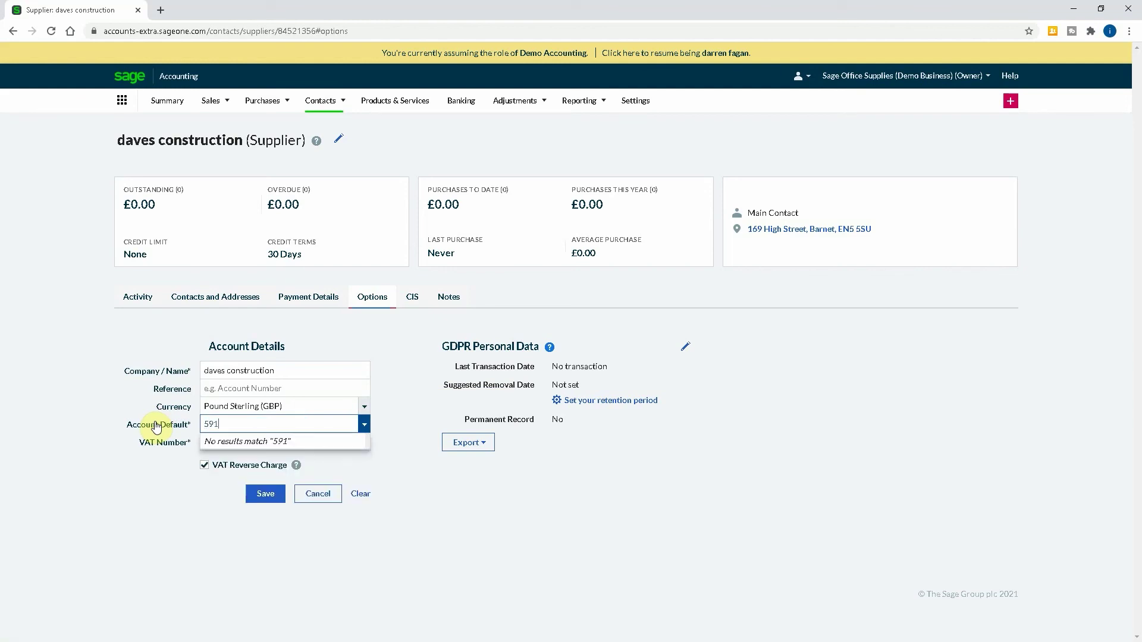
type("1")
key("BackSpace")
key("BackSpace")
key("BackSpace")
type("1")
key("BackSpace")
key("BackSpace")
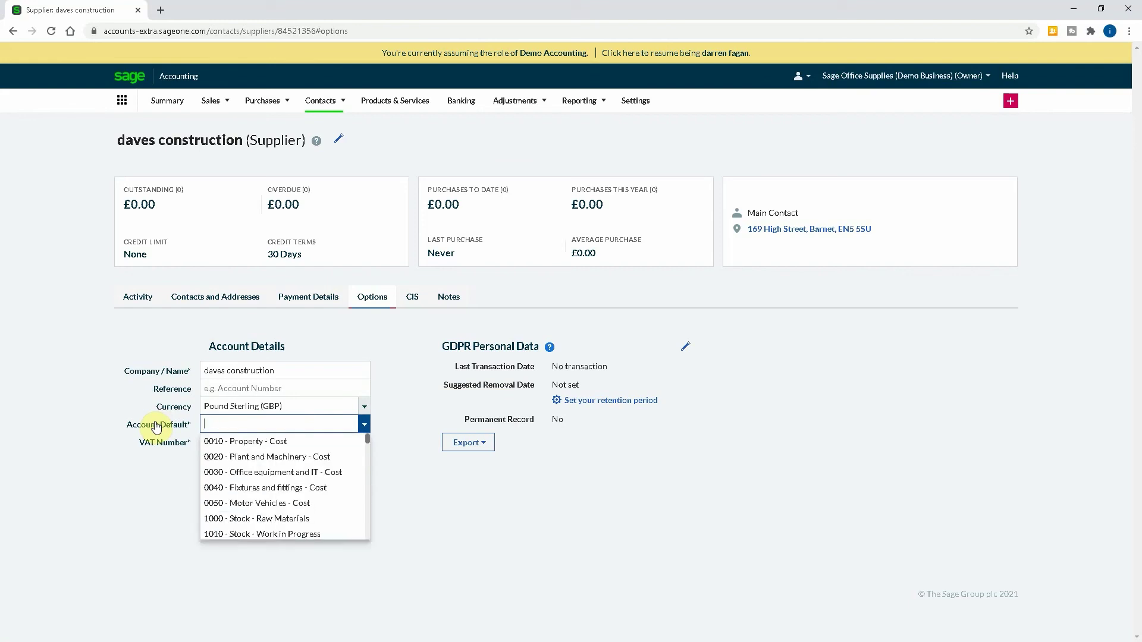
left_click(420, 492)
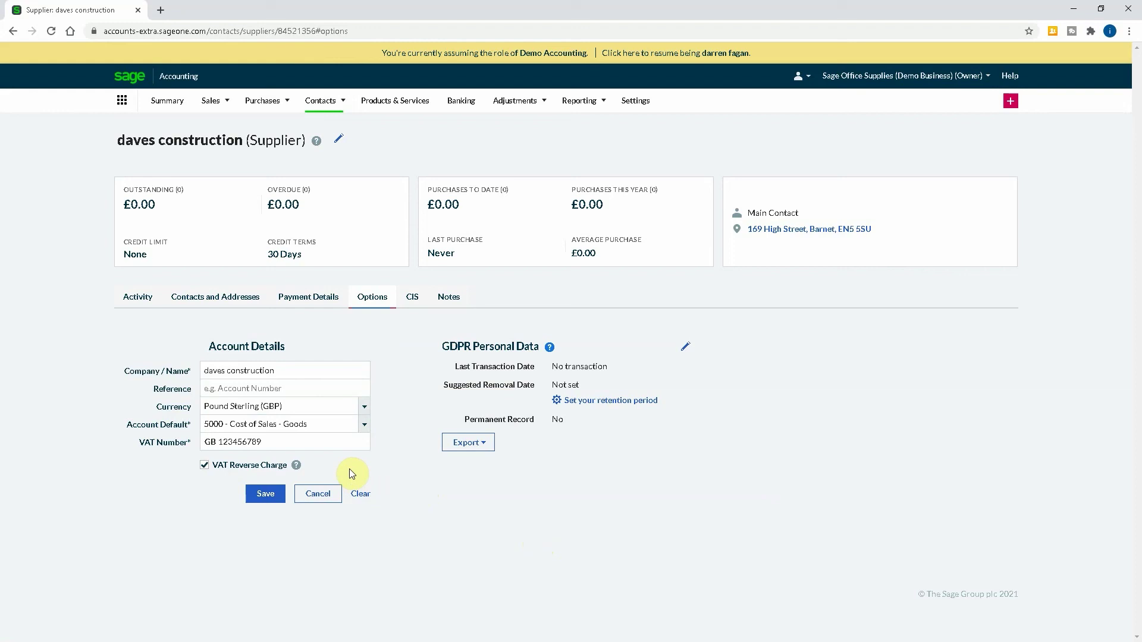
left_click(410, 297)
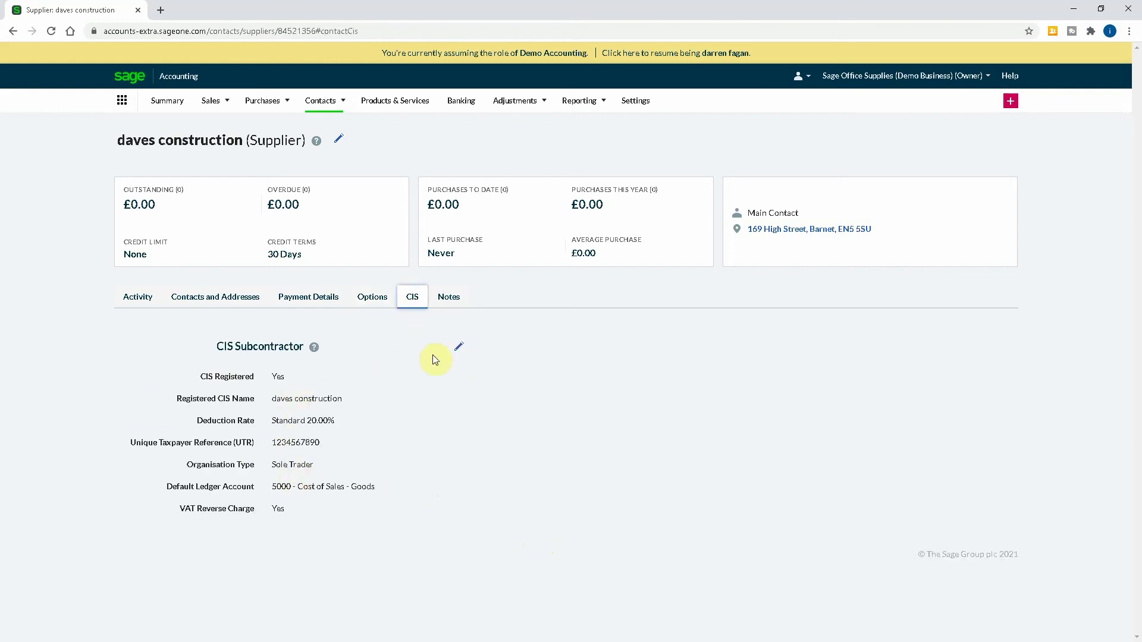
Re-save daves construction's CIS details unchanged and return to its account options.
left_click(460, 346)
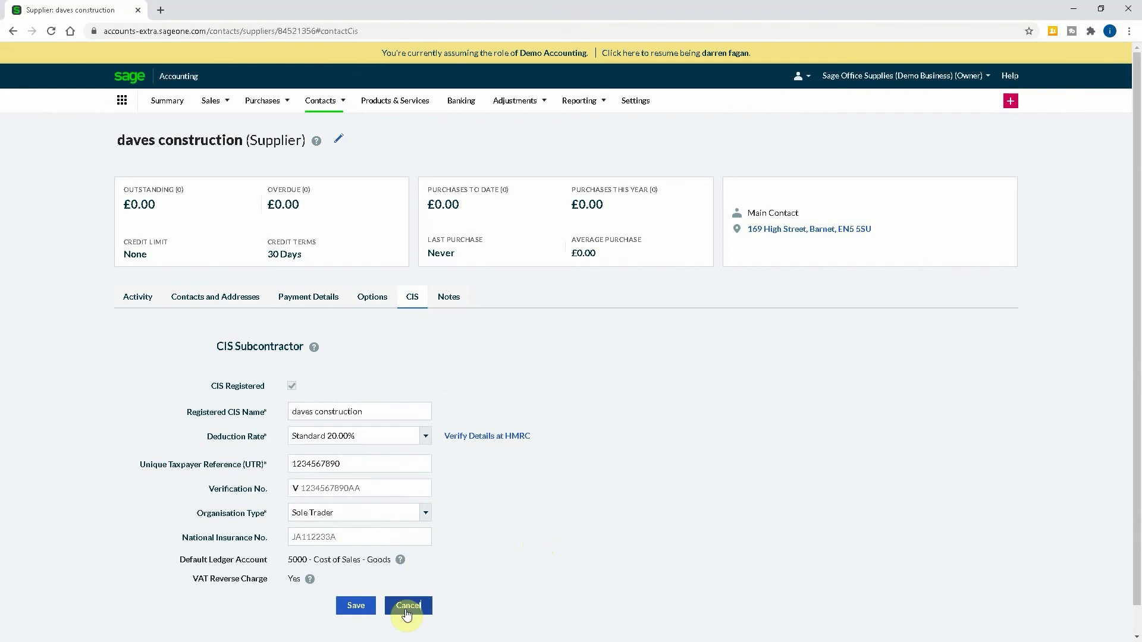
left_click(356, 605)
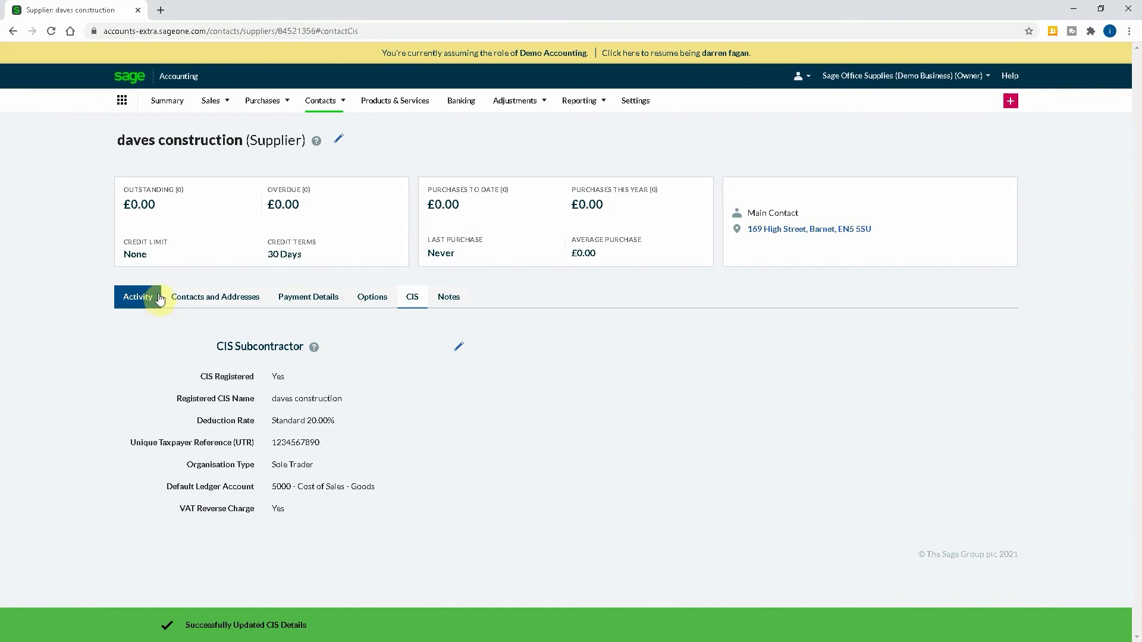
left_click(315, 297)
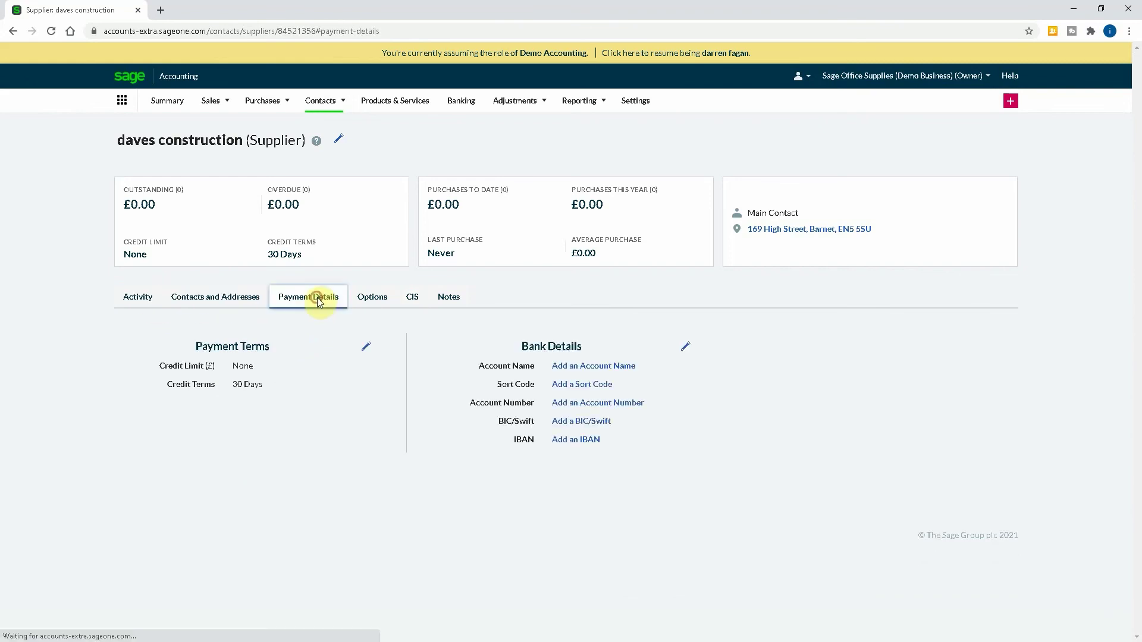
left_click(367, 301)
Save 5111 - CIS Labour Expense as the default account, then go to Purchase Invoices.
left_click(364, 424)
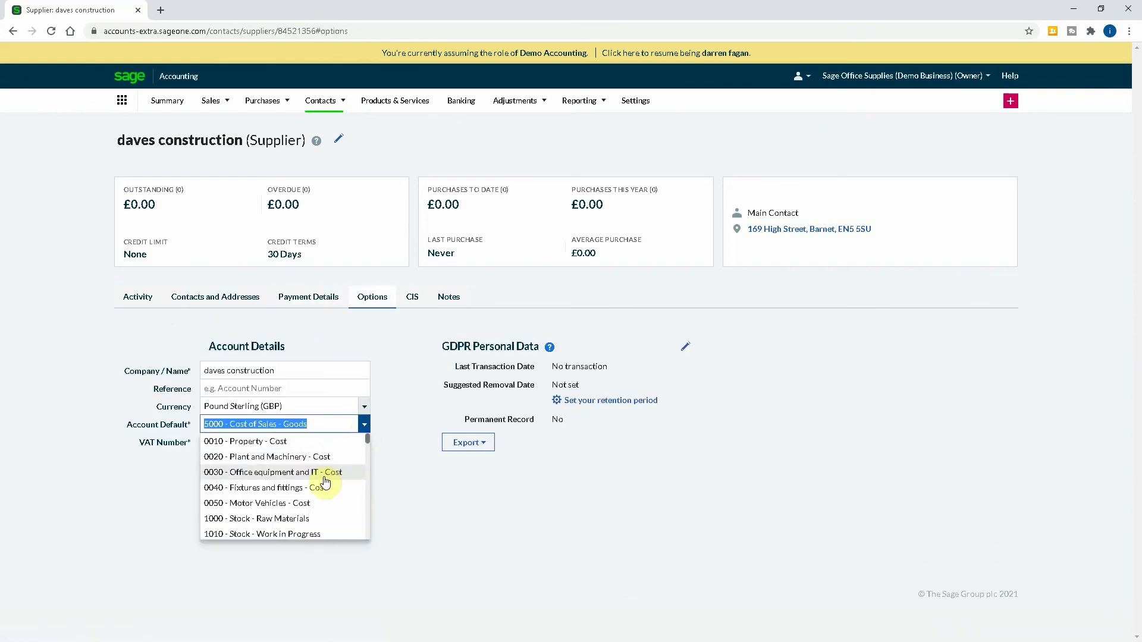
type("51")
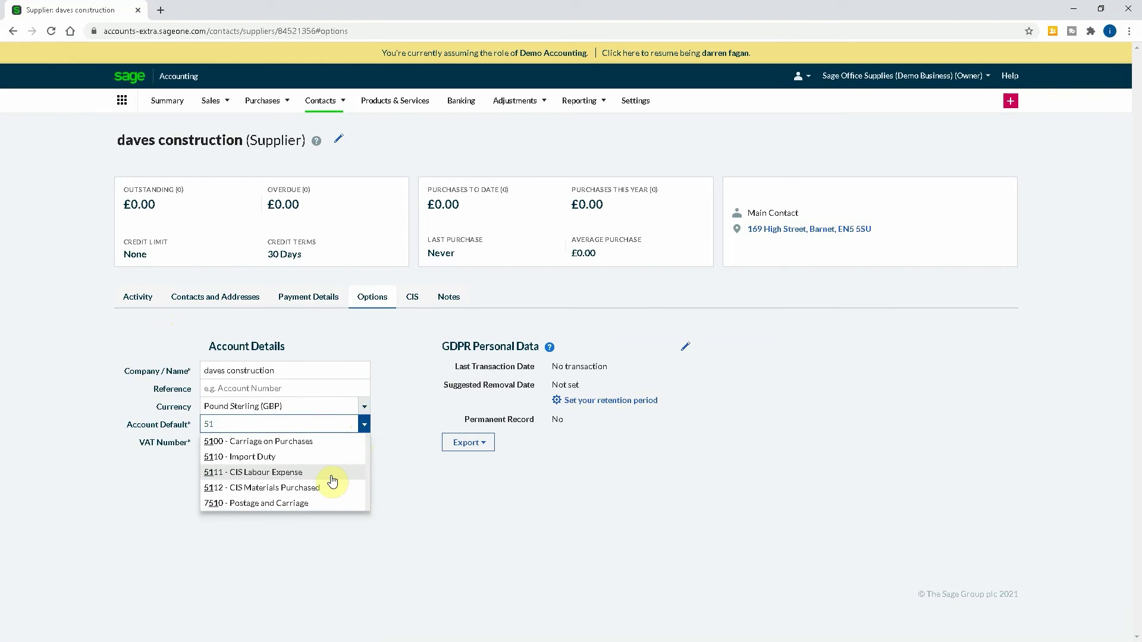
left_click(255, 473)
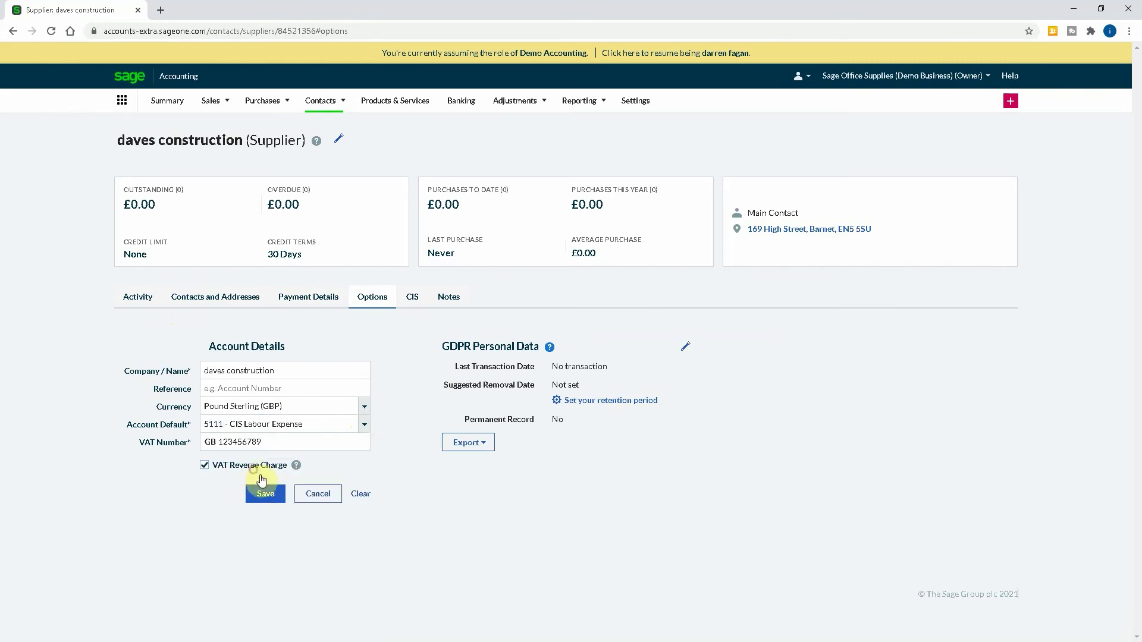
left_click(268, 495)
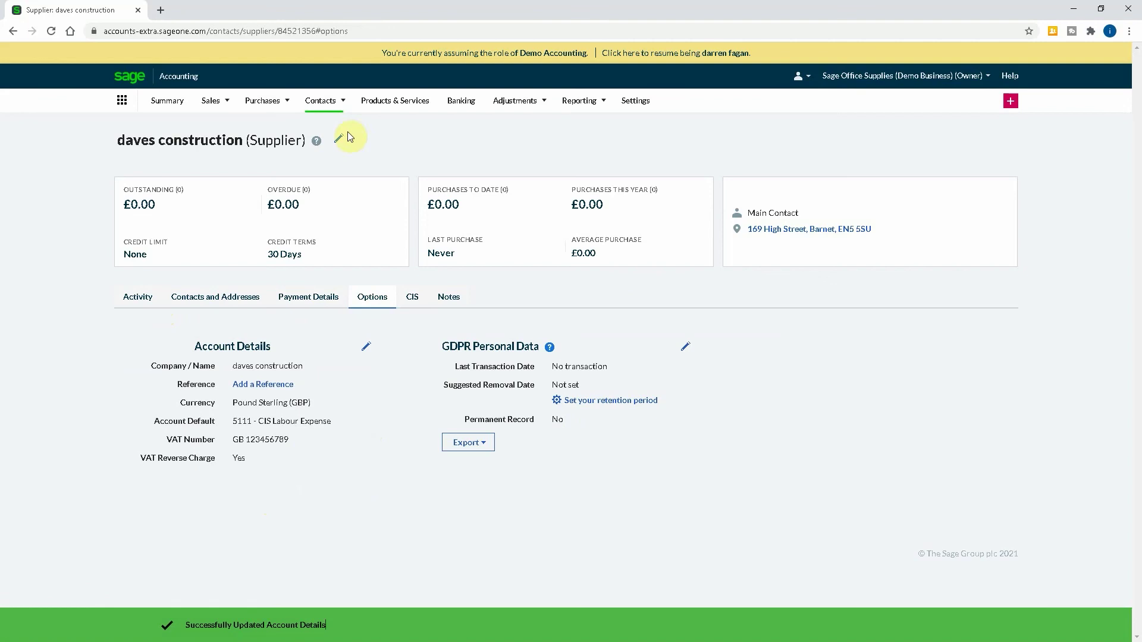
mouse_move(265, 101)
left_click(292, 123)
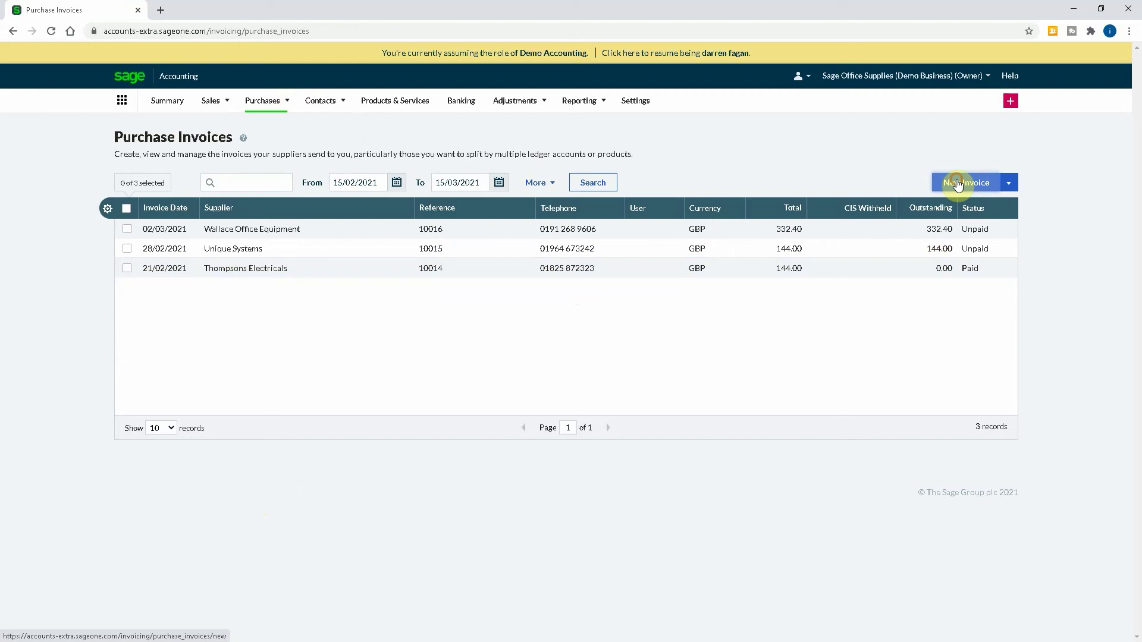
Start a new purchase invoice with daves construction as the supplier.
left_click(954, 182)
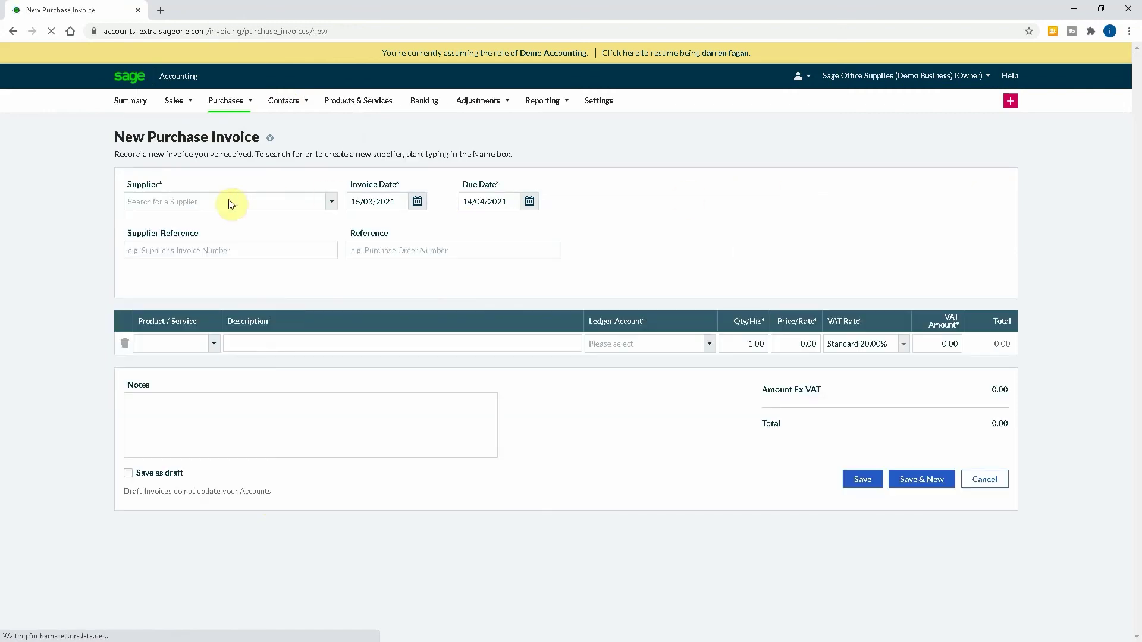
left_click(227, 201)
type("dav")
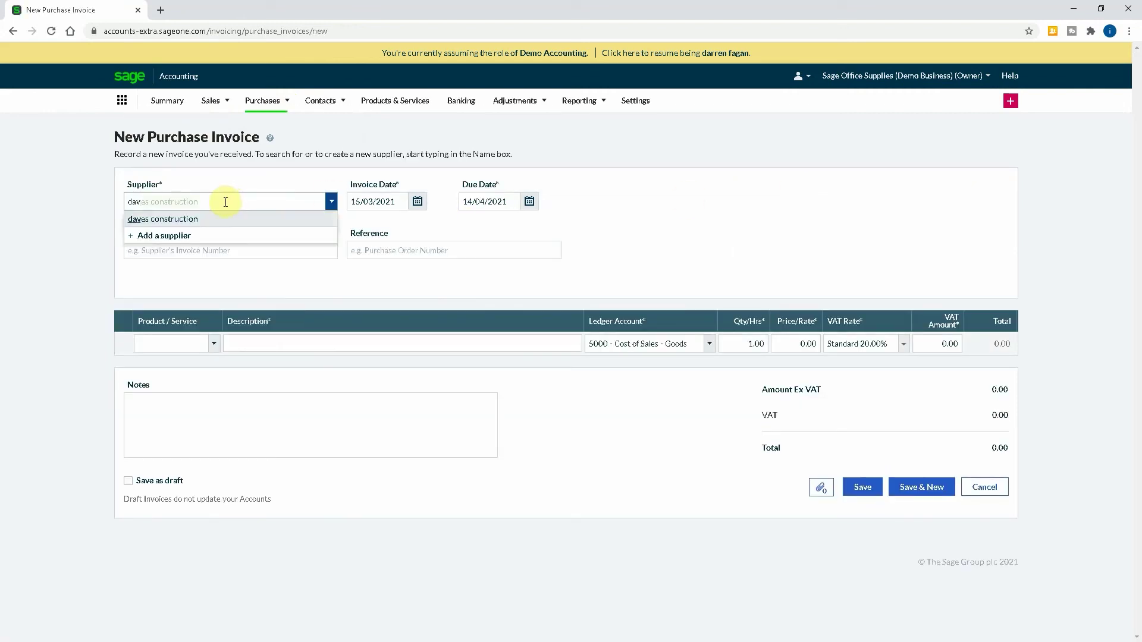
left_click(191, 220)
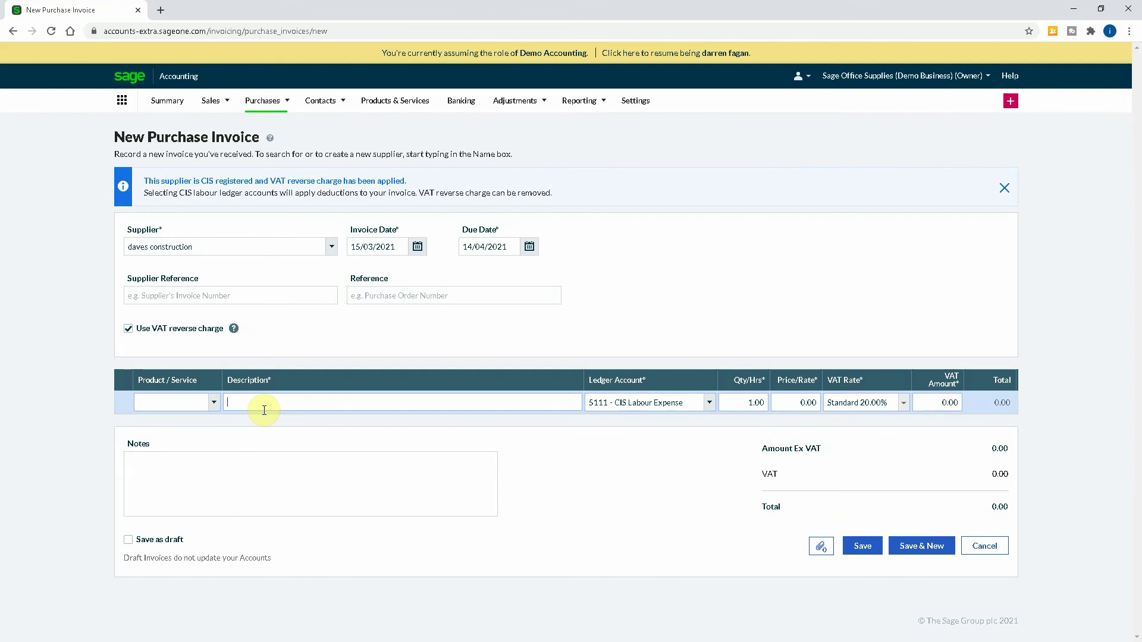
Add a 'Labour' line with quantity 1, moving on to its price.
type("Labour")
key("Tab")
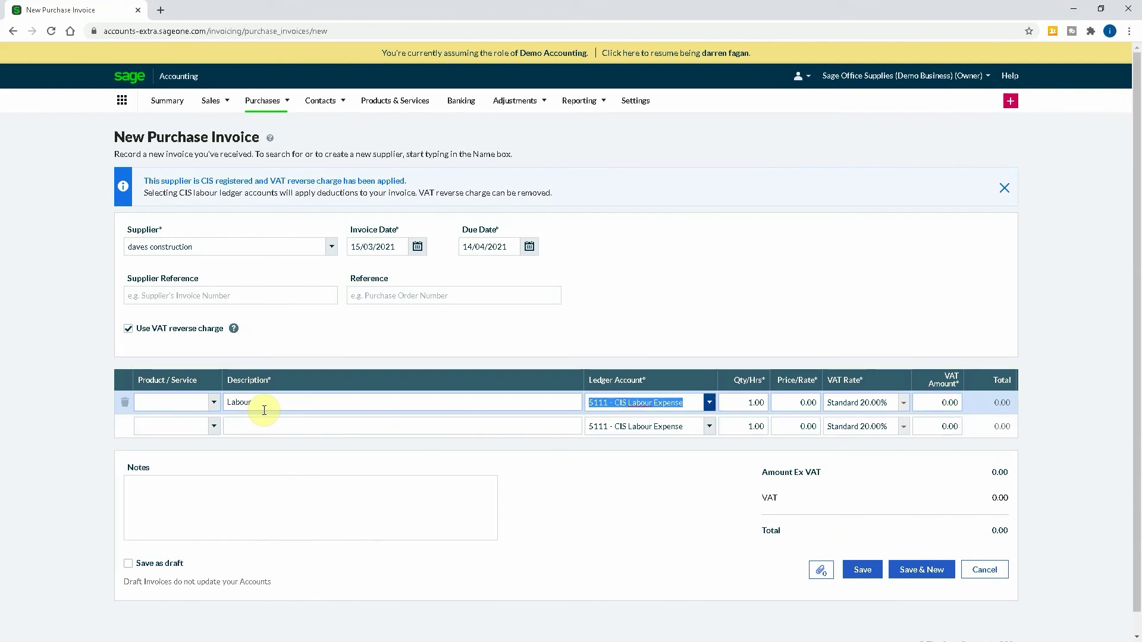
key("Tab")
key("Tab")
type("1")
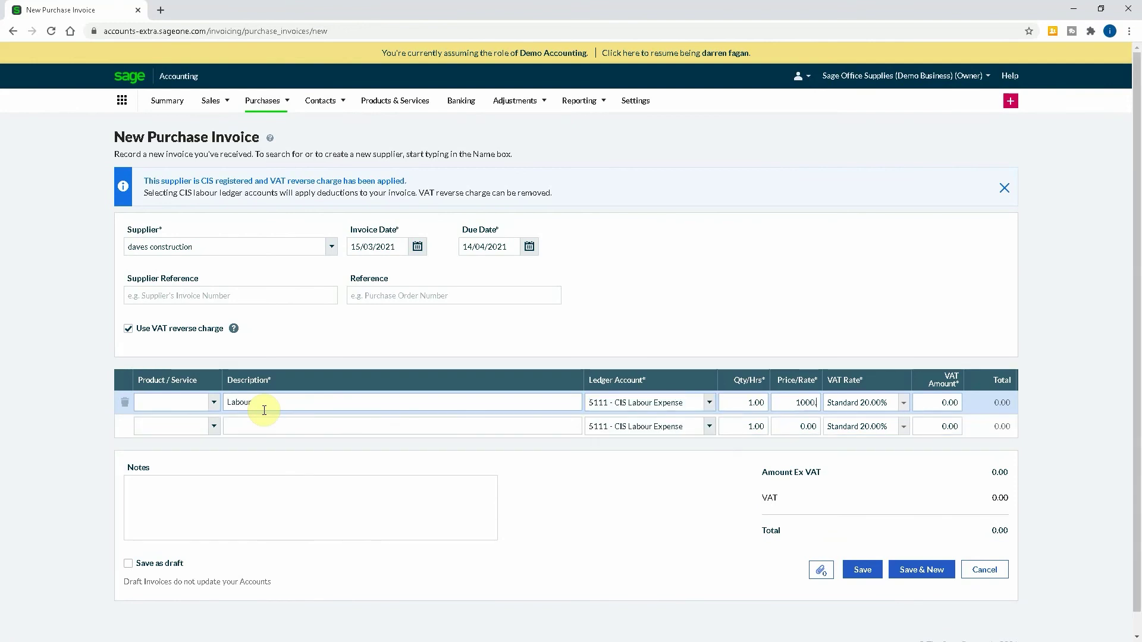
key("Tab")
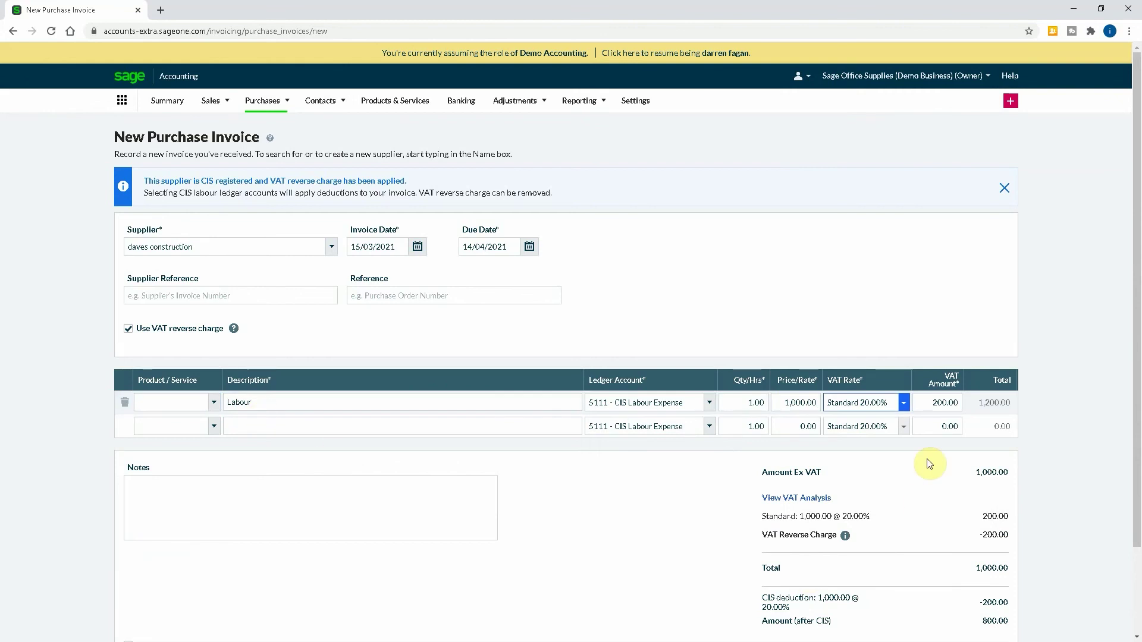
Save the daves construction Labour invoice using Save & New.
scroll(946, 465, "down", 1)
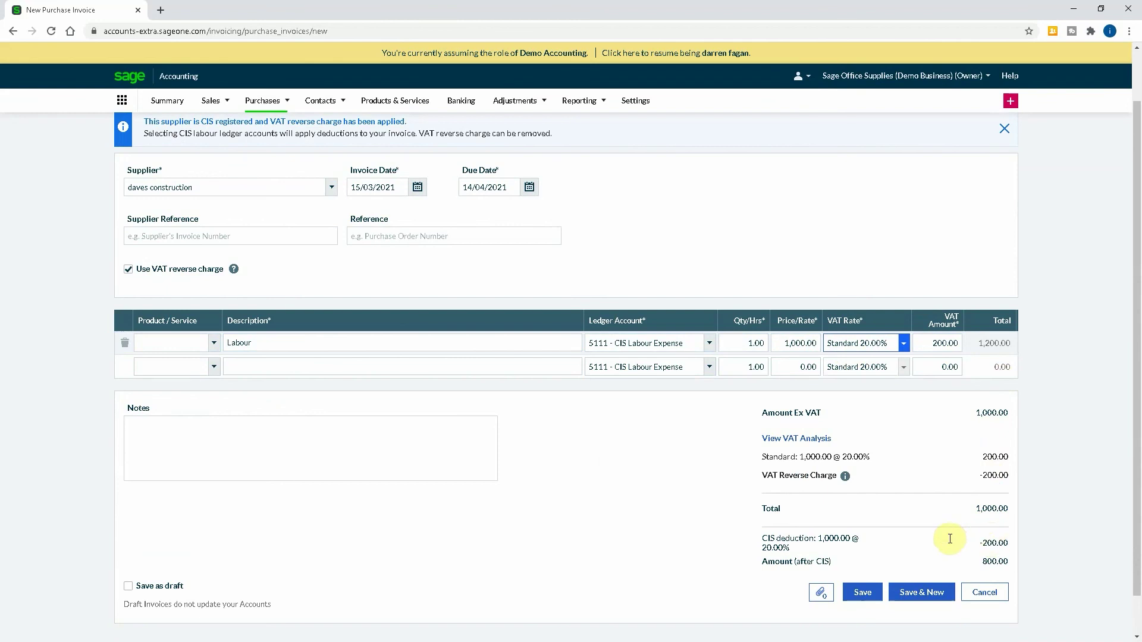
left_click(940, 593)
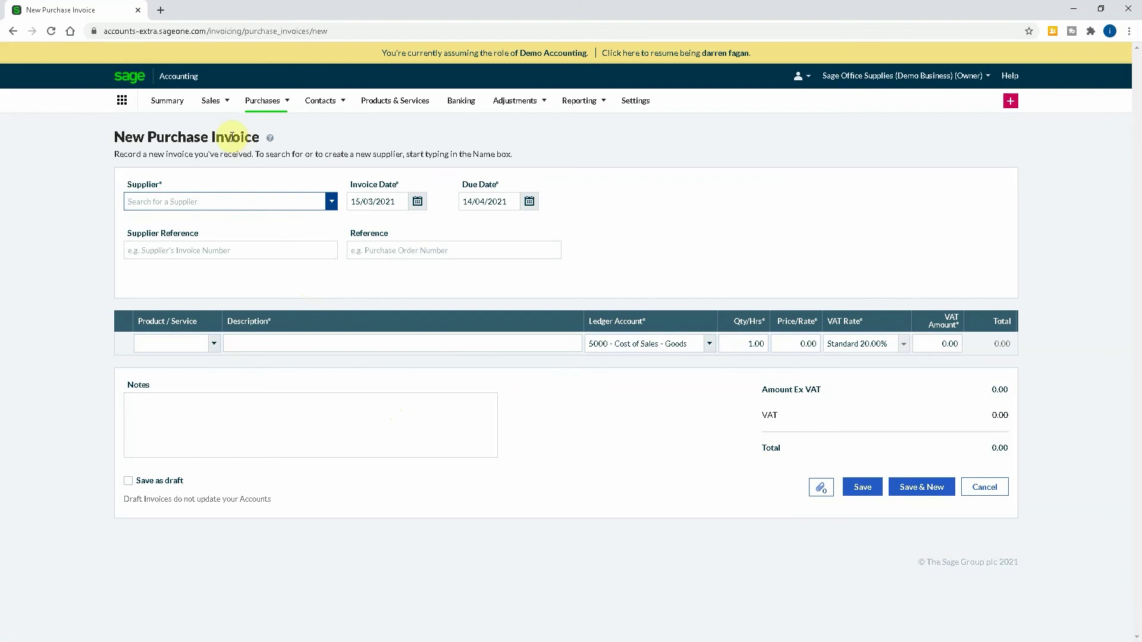
Reopen the saved daves construction invoice from the Purchase Invoices list.
mouse_move(267, 99)
left_click(283, 126)
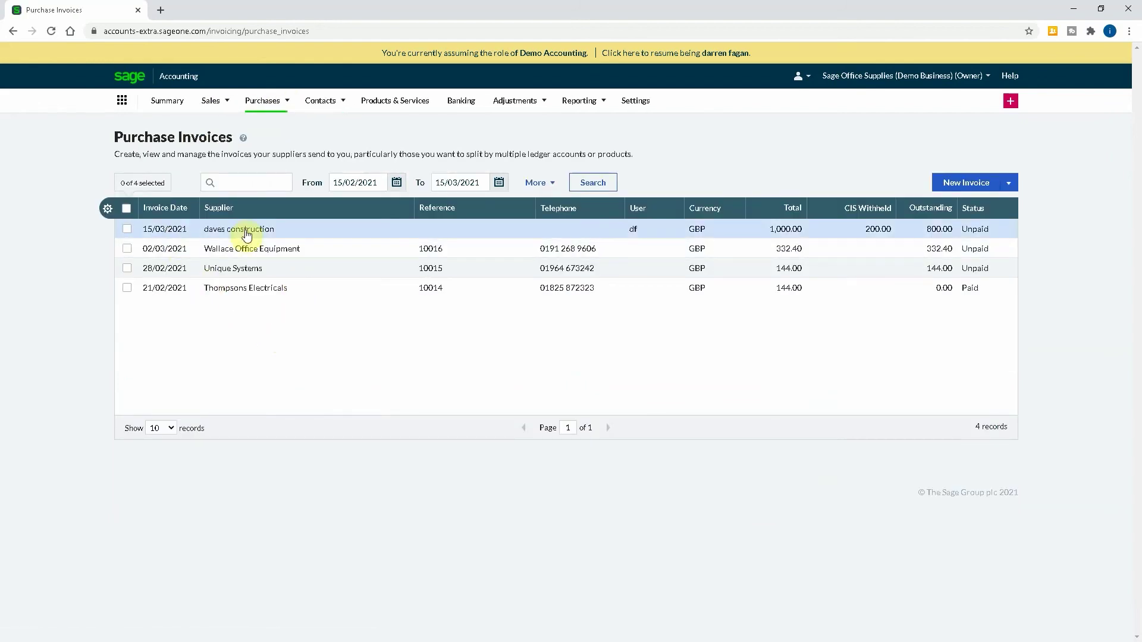
left_click(247, 231)
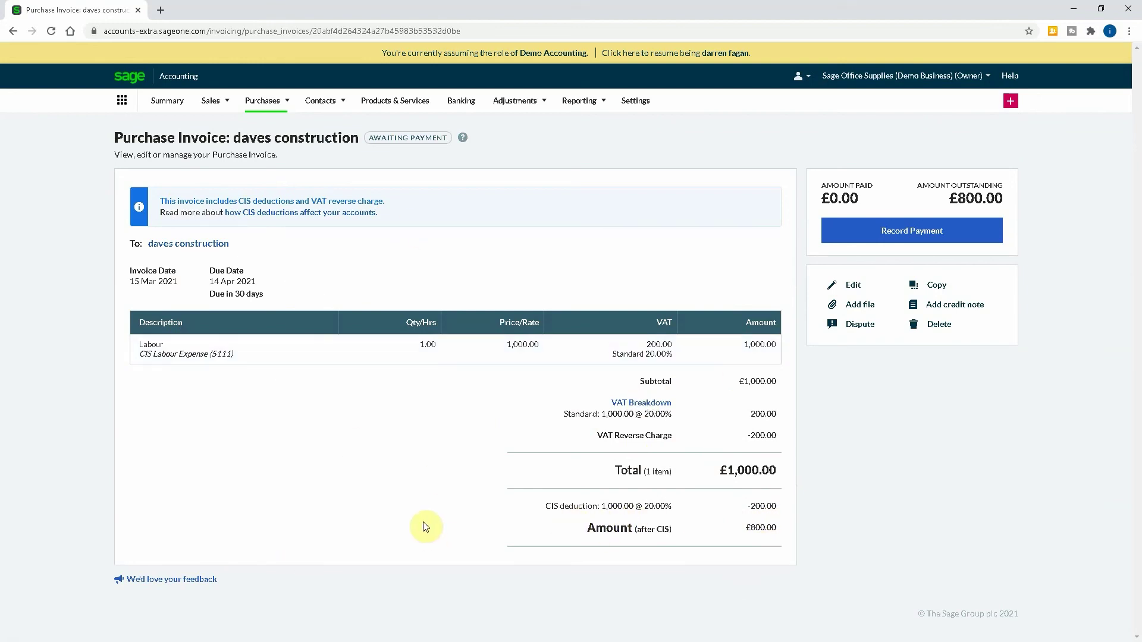
left_click(655, 402)
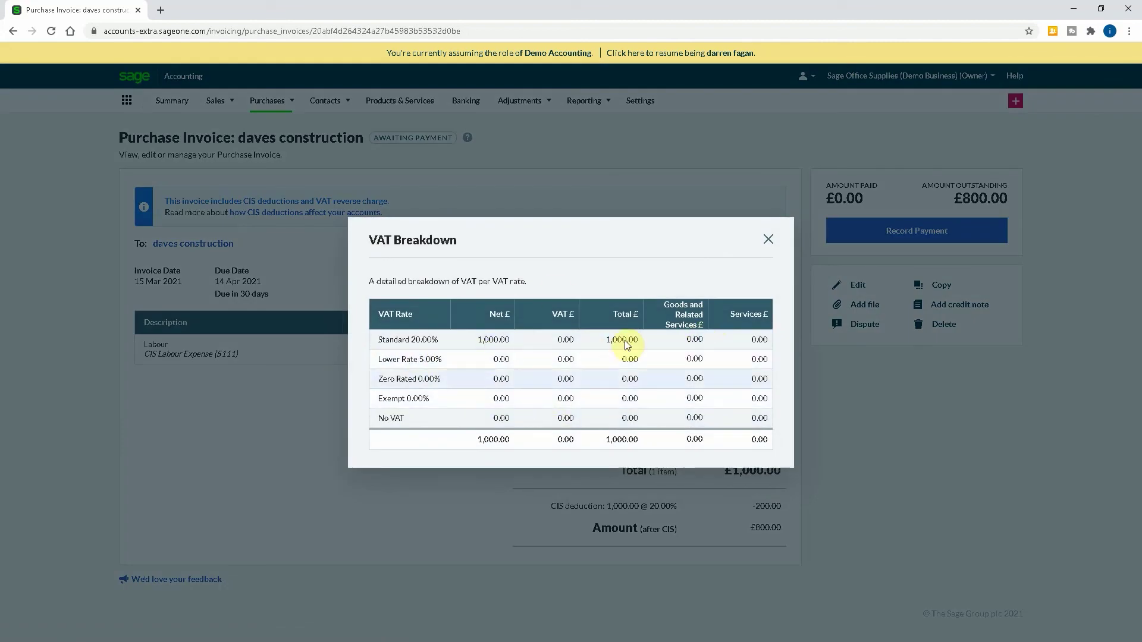
left_click(768, 239)
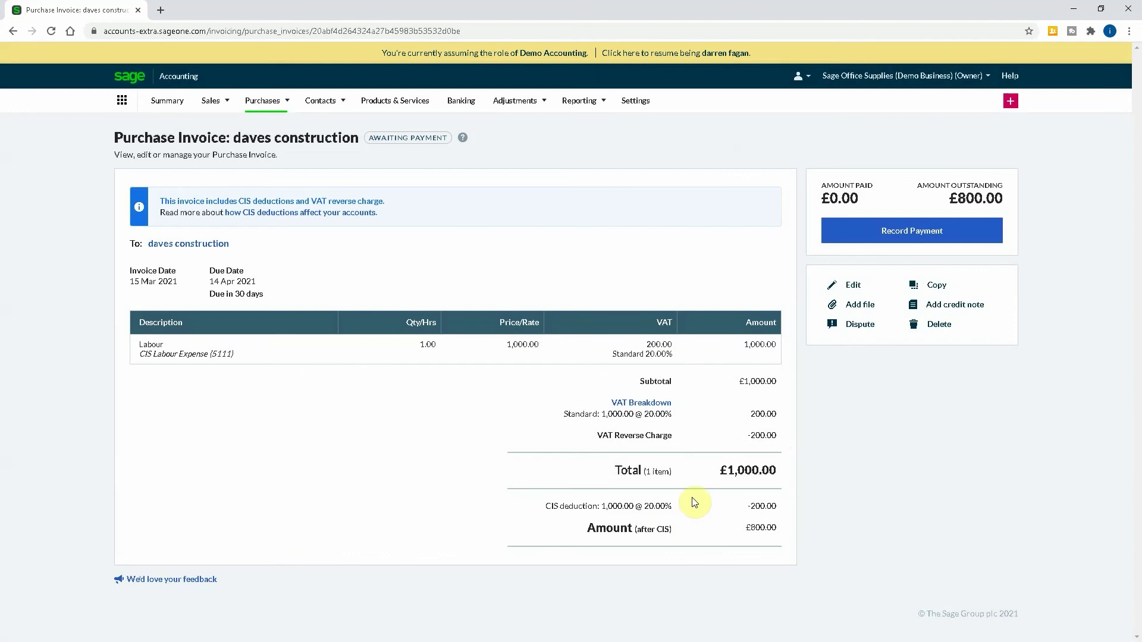